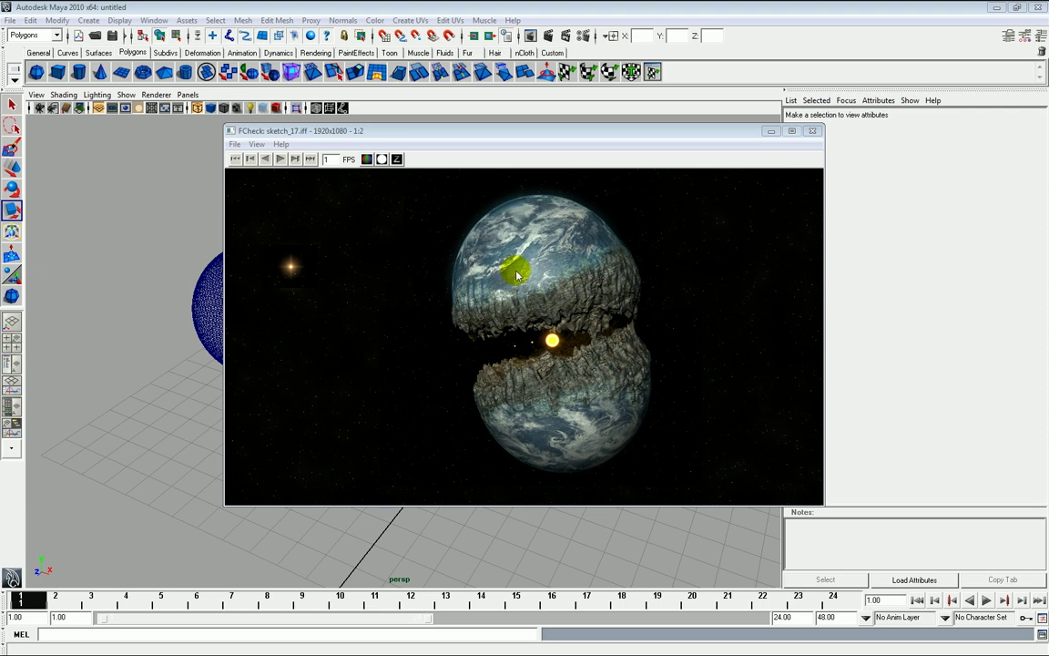
Close the reference render, duplicate the sphere, shift the copy along the X axis and scale it uniformly to about 3.02.
key("Escape")
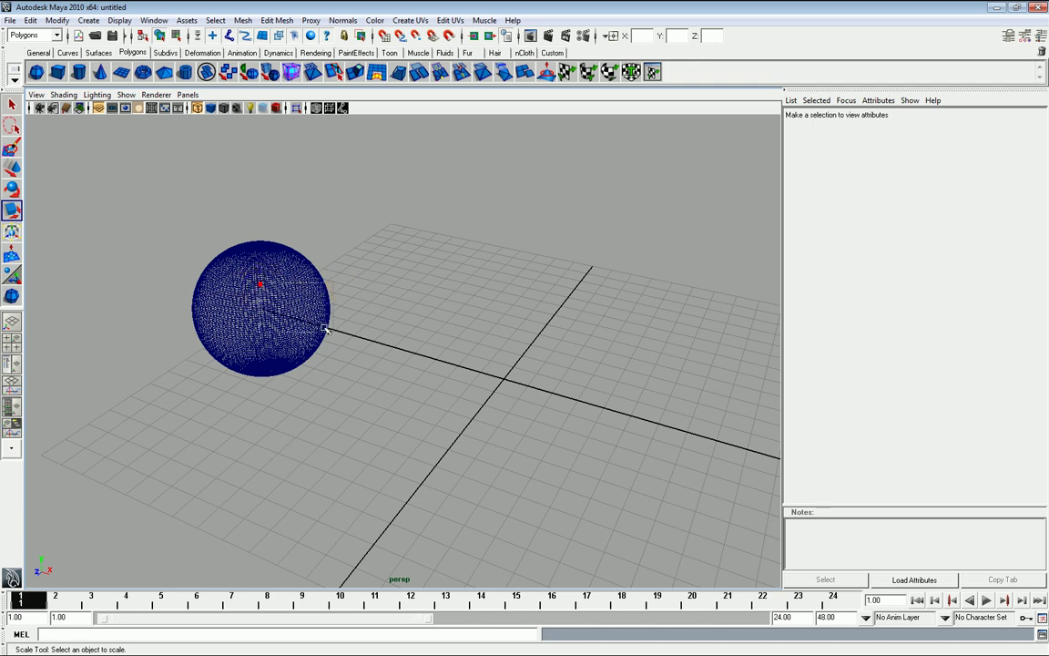
left_click(241, 269)
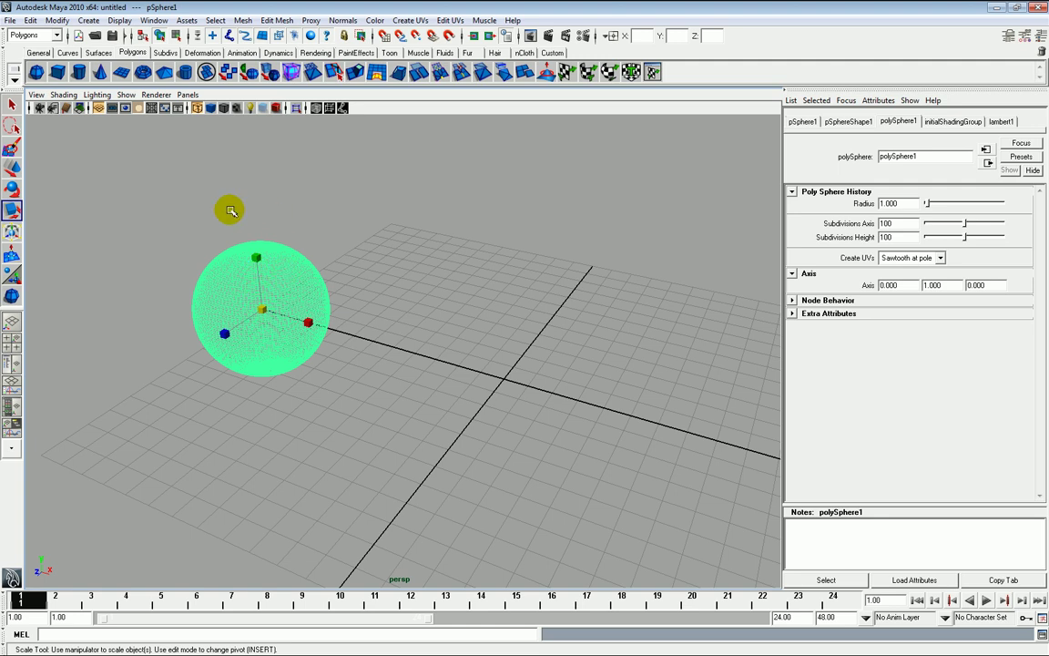
key("ctrl+d")
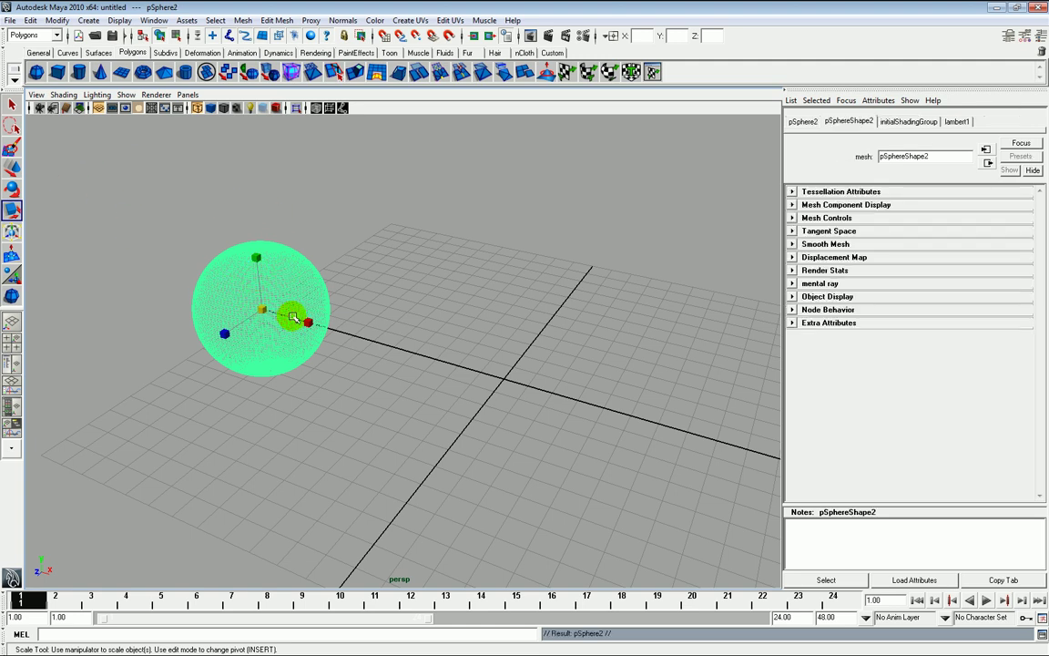
left_click_drag(292, 316, 371, 345)
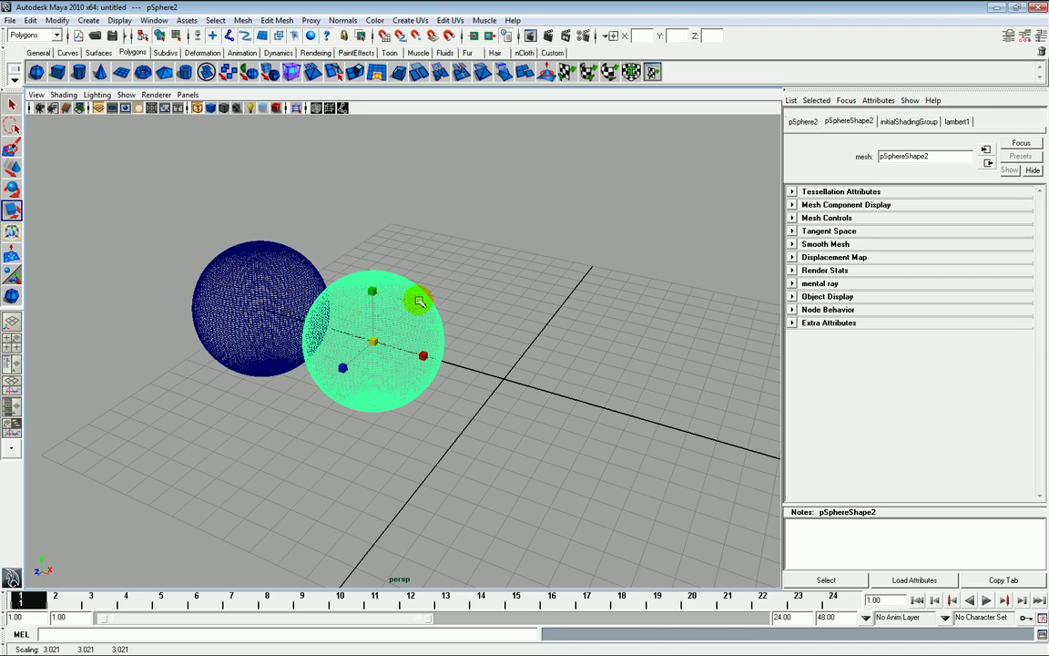
Duplicate the second sphere, move the new copy along the X axis to the grid centre and scale it uniformly to about 2.96.
key("ctrl+d")
key("w")
left_click_drag(416, 354, 547, 392)
key("r")
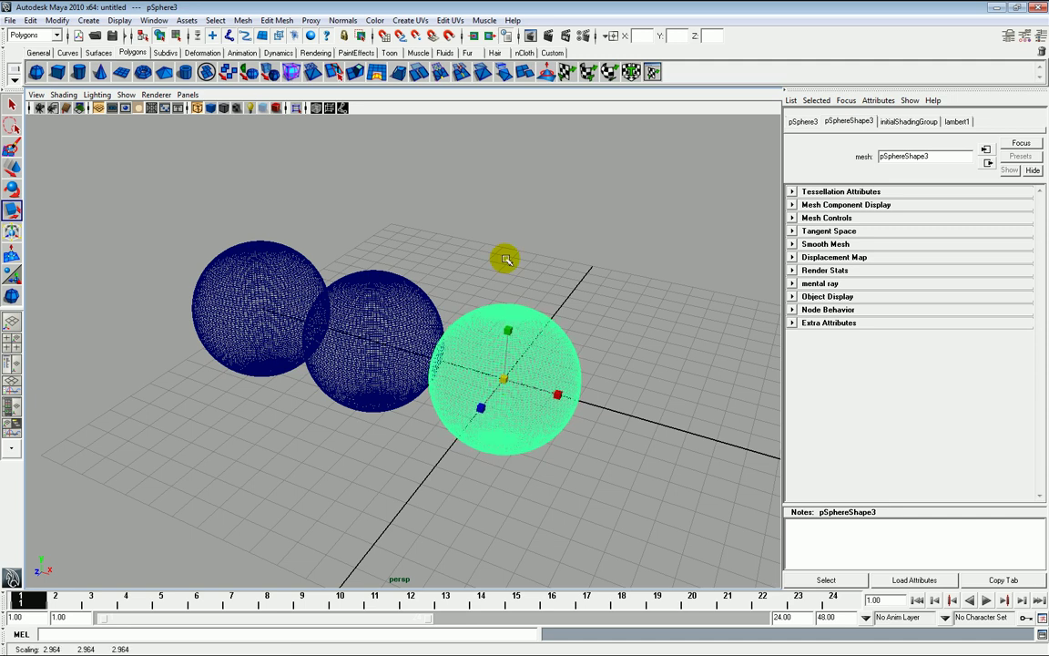
left_click(502, 175)
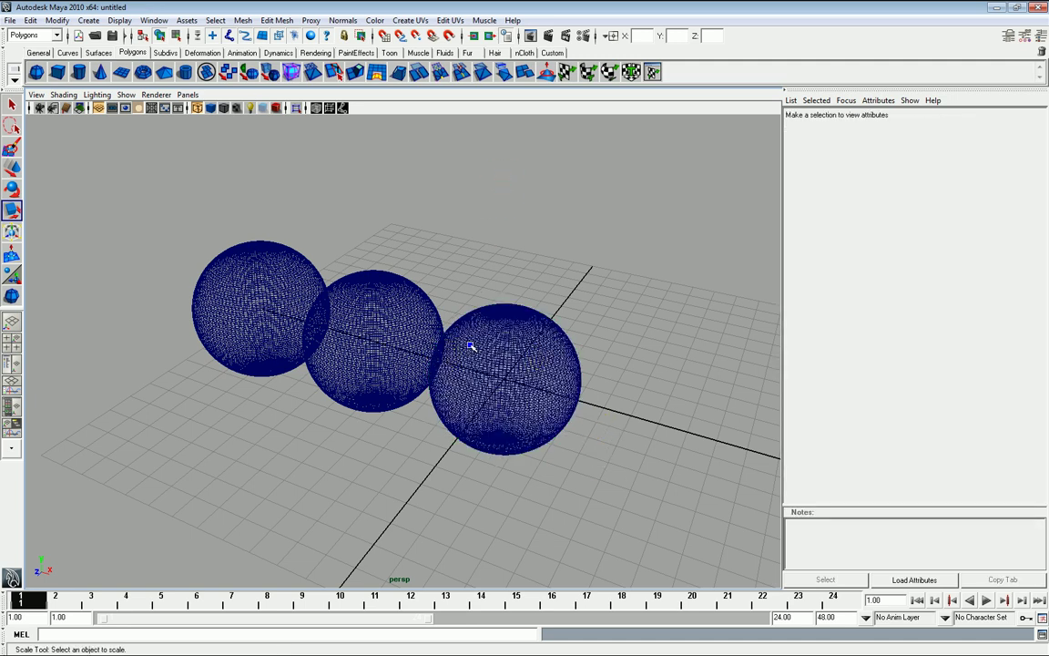
Assign a new Lambert material to the smallest sphere at the grid centre and name it Landmass.
right_click_drag(470, 345, 468, 407)
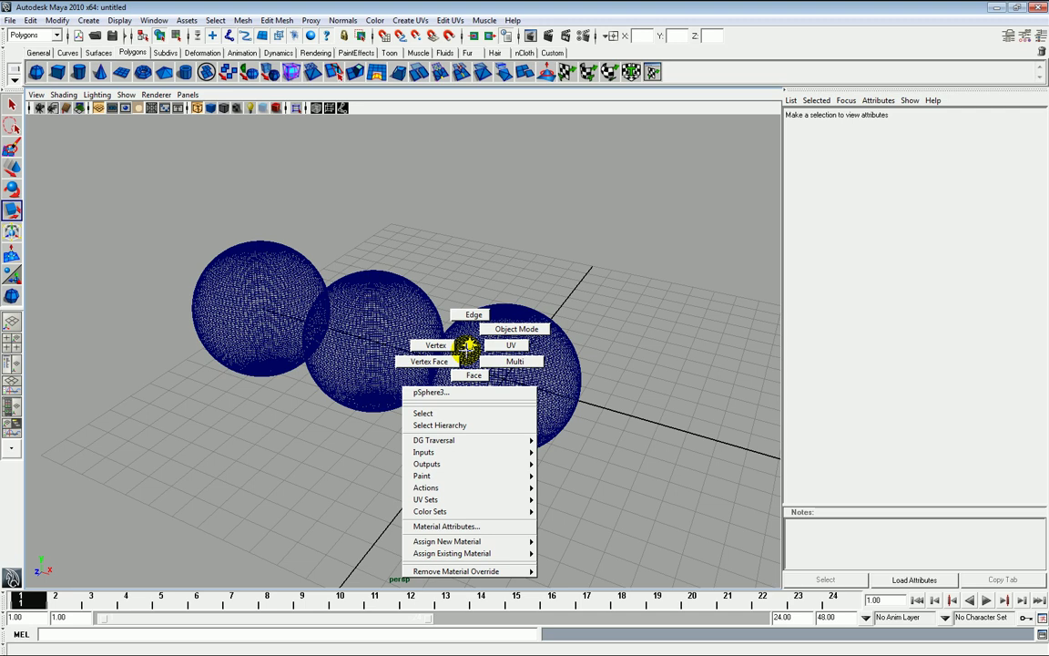
mouse_move(455, 541)
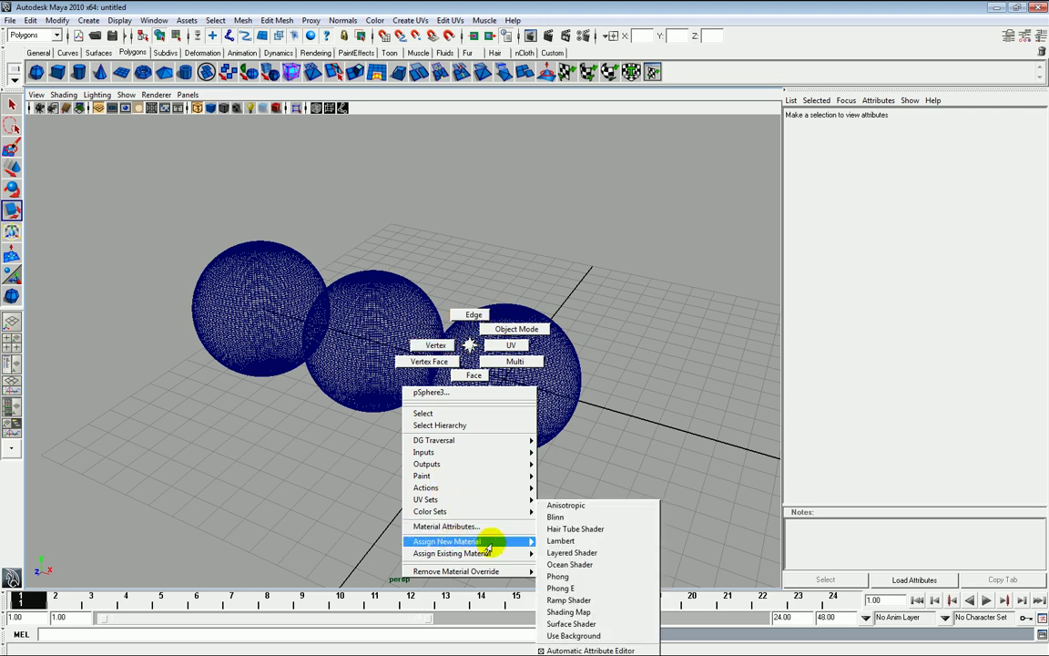
left_click(558, 543)
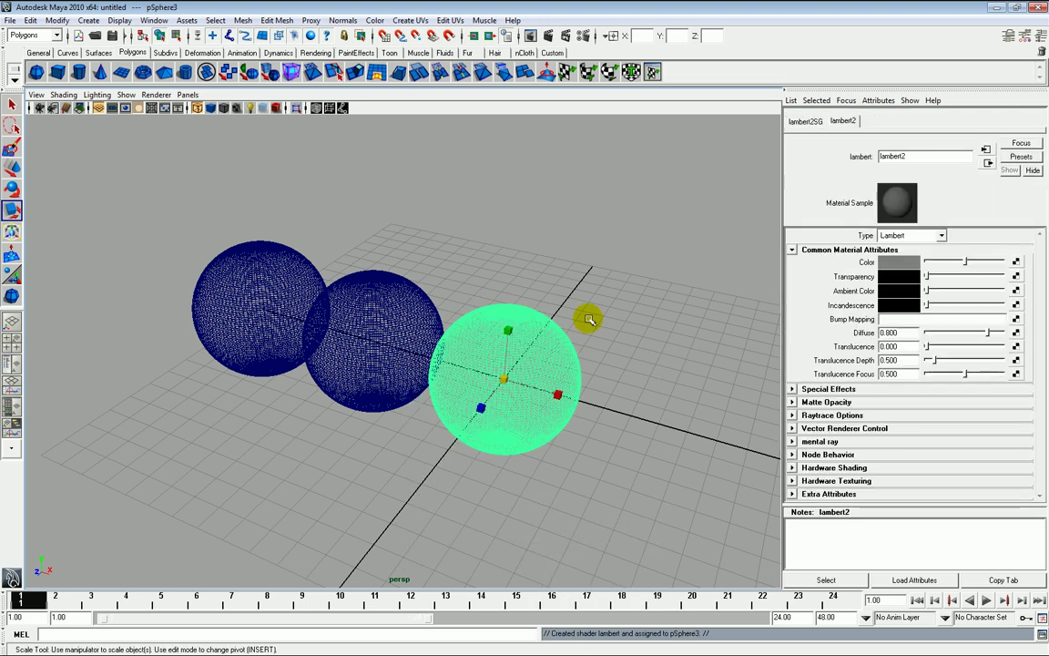
double_click(920, 155)
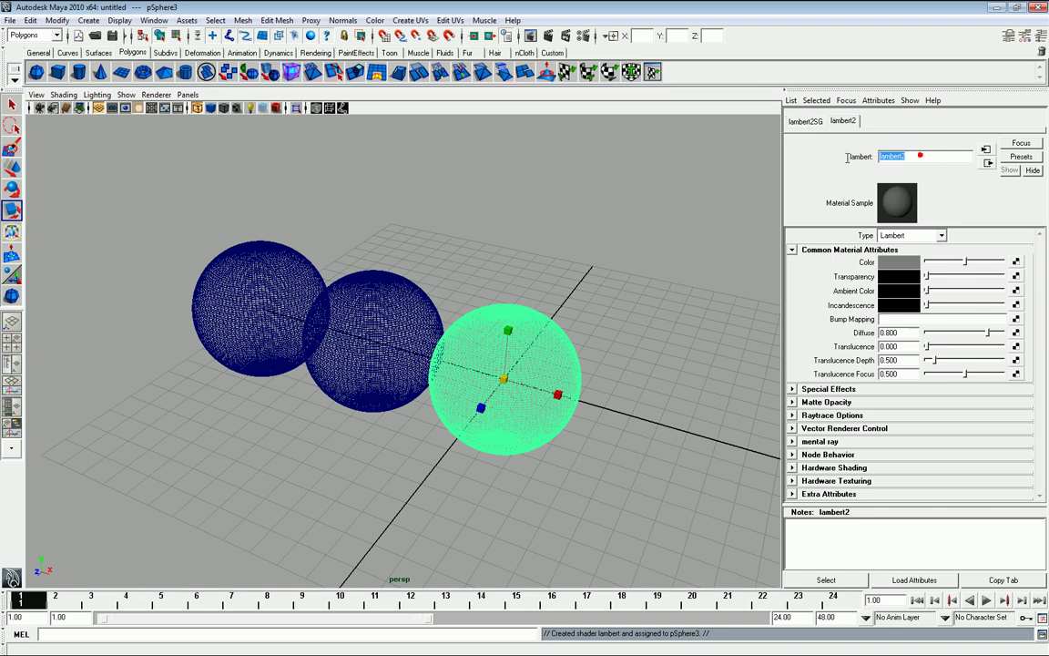
type("Landmass")
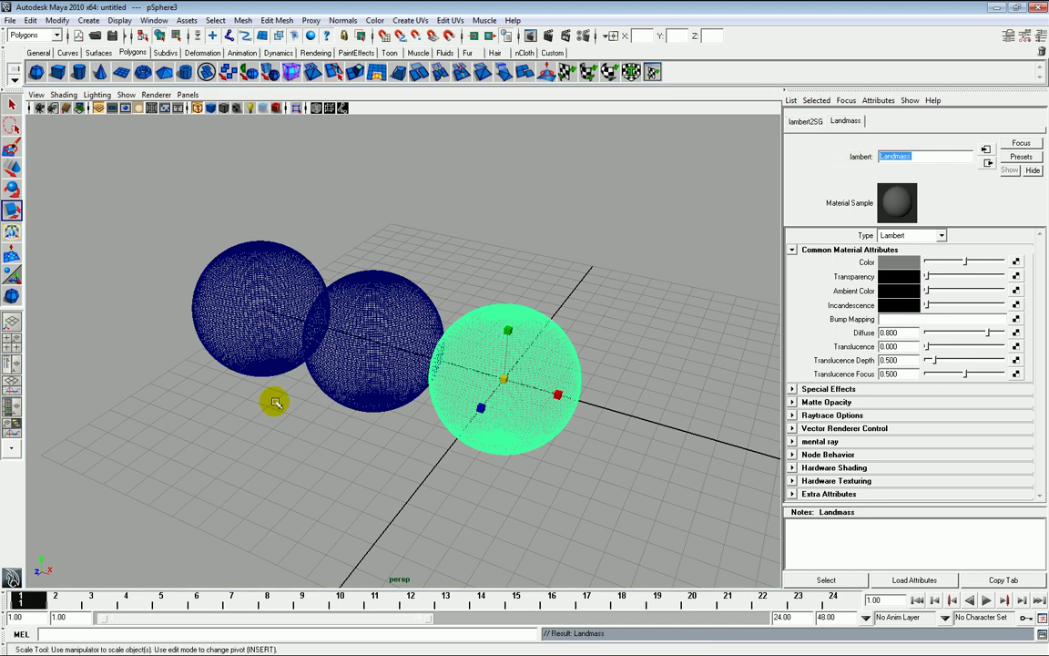
Assign a new Lambert material to the middle sphere and name it CloudLayer.
left_click(374, 342)
right_click_drag(380, 324, 387, 514)
type("CloudLayer")
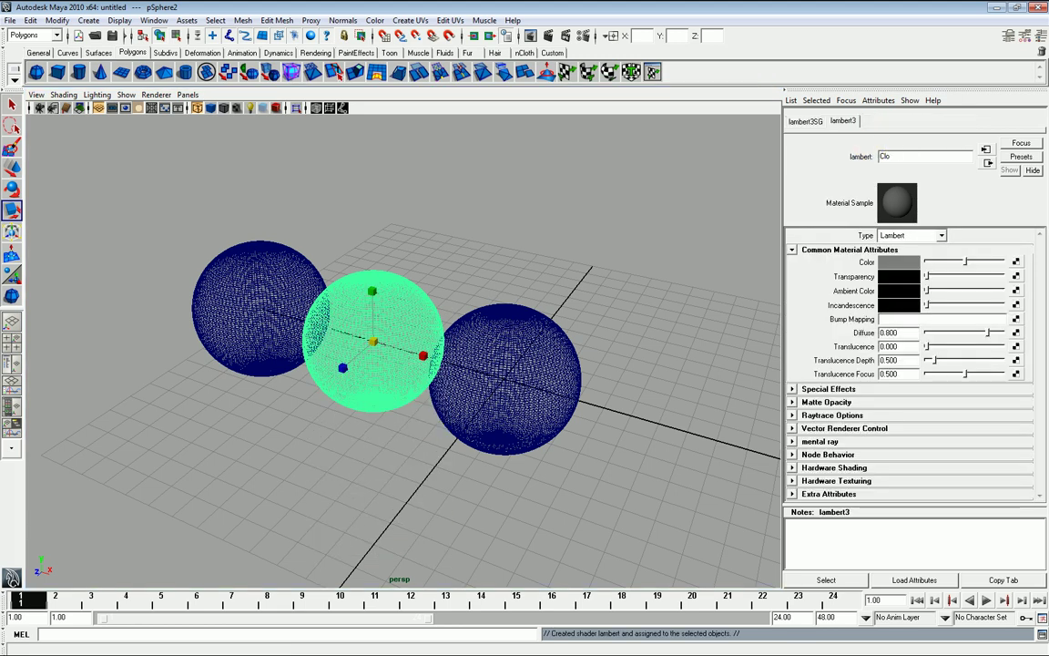
key("Return")
Assign a new Lambert material to the original outermost sphere and name it Atmosphere.
left_click(274, 281)
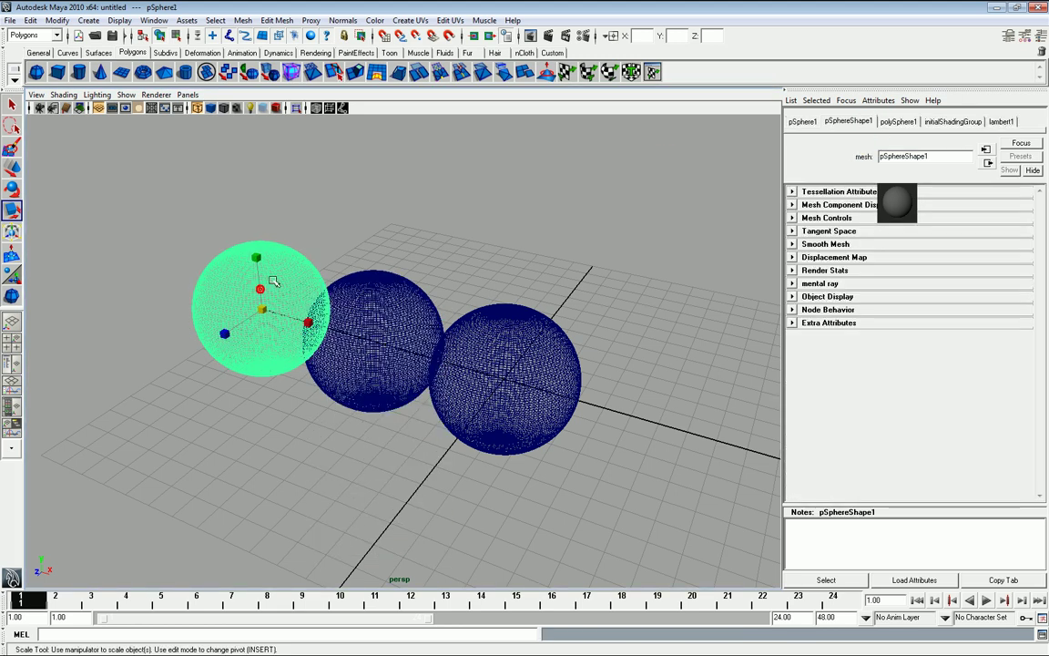
right_click_drag(272, 279, 263, 325)
right_click_drag(264, 325, 264, 476)
left_click_drag(920, 157, 839, 159)
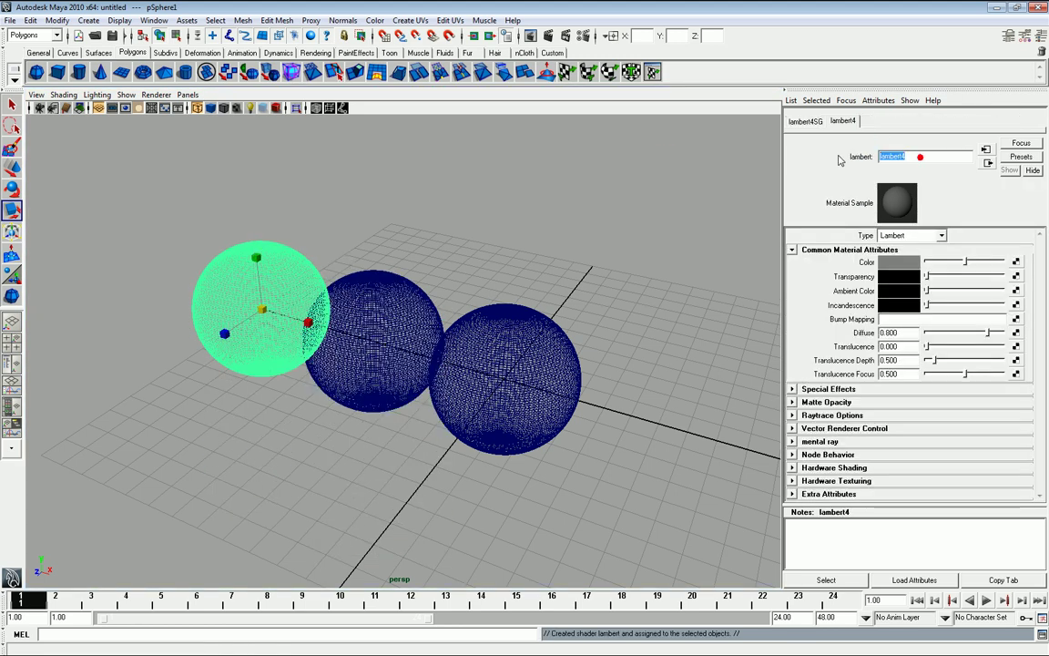
type("Atmosp")
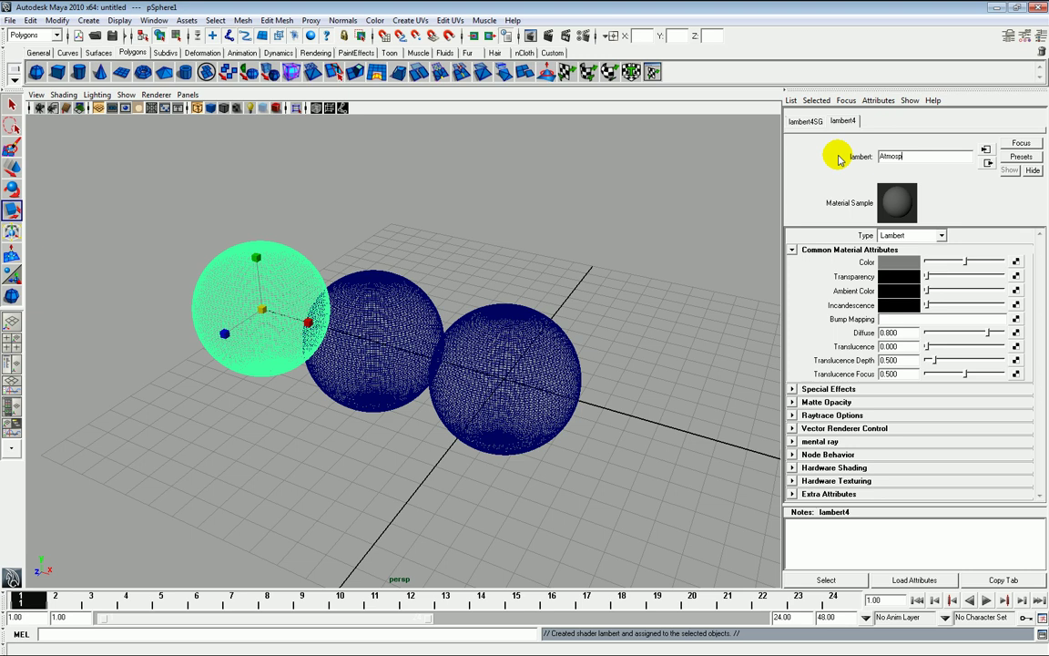
type("here")
key("Return")
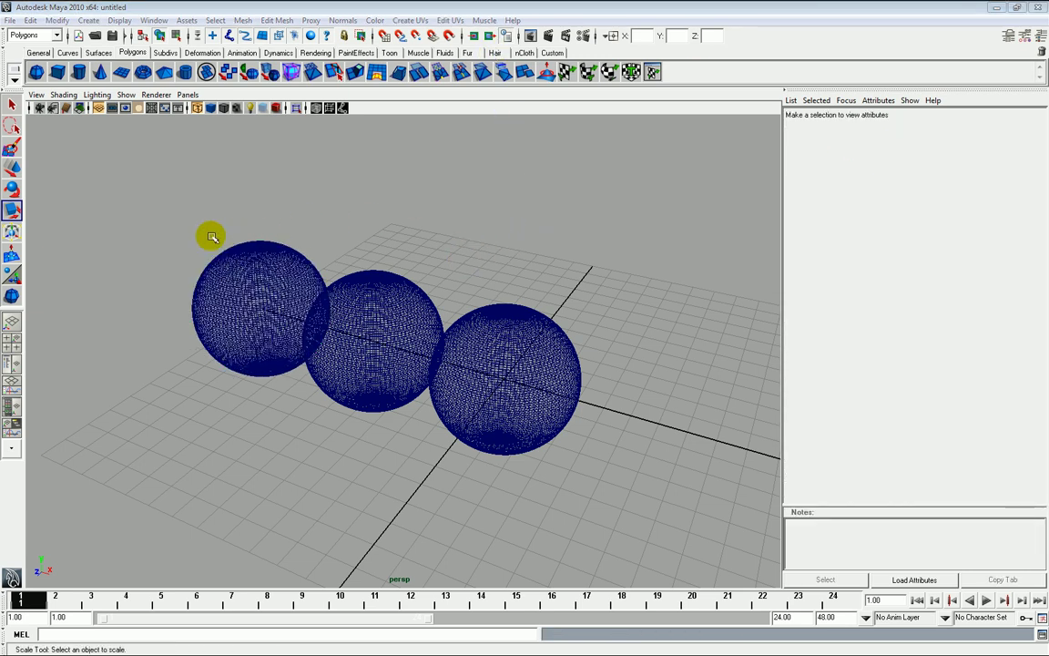
Select all three spheres and snap them together to the grid origin so they are concentric, then clear the selection.
left_click_drag(164, 207, 540, 405)
key("w")
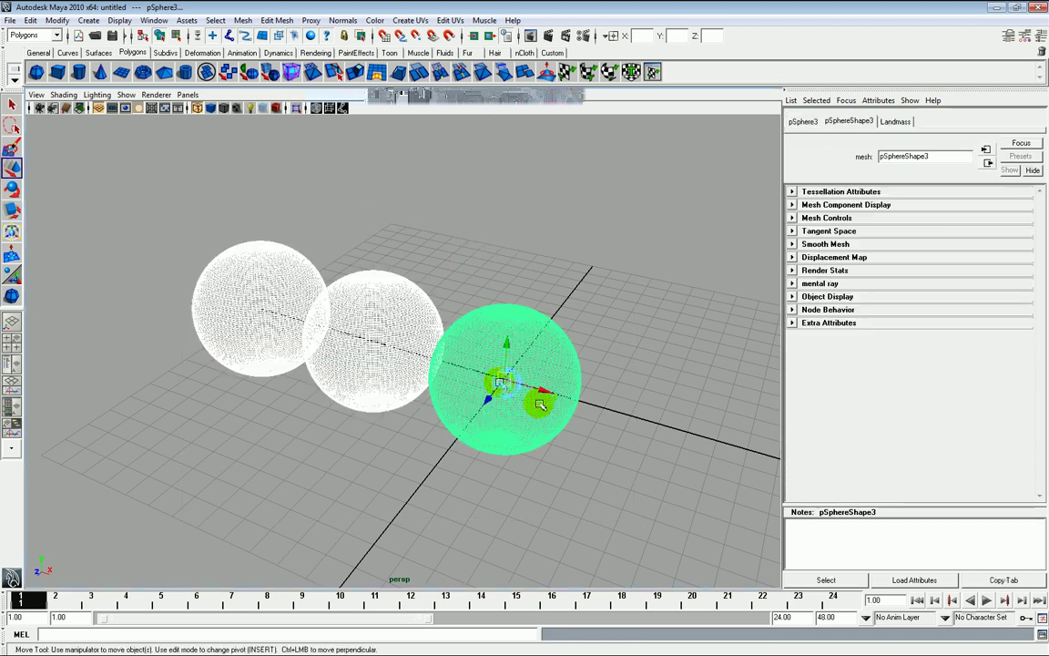
key("x")
left_click(503, 377)
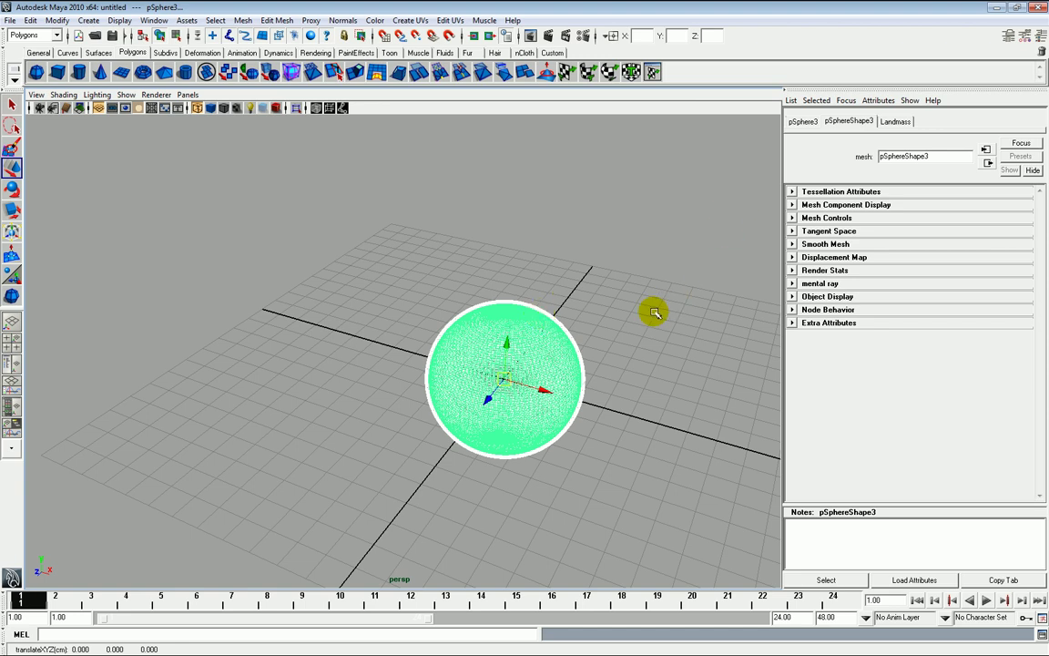
right_click_drag(579, 317, 615, 324, "alt")
key("f")
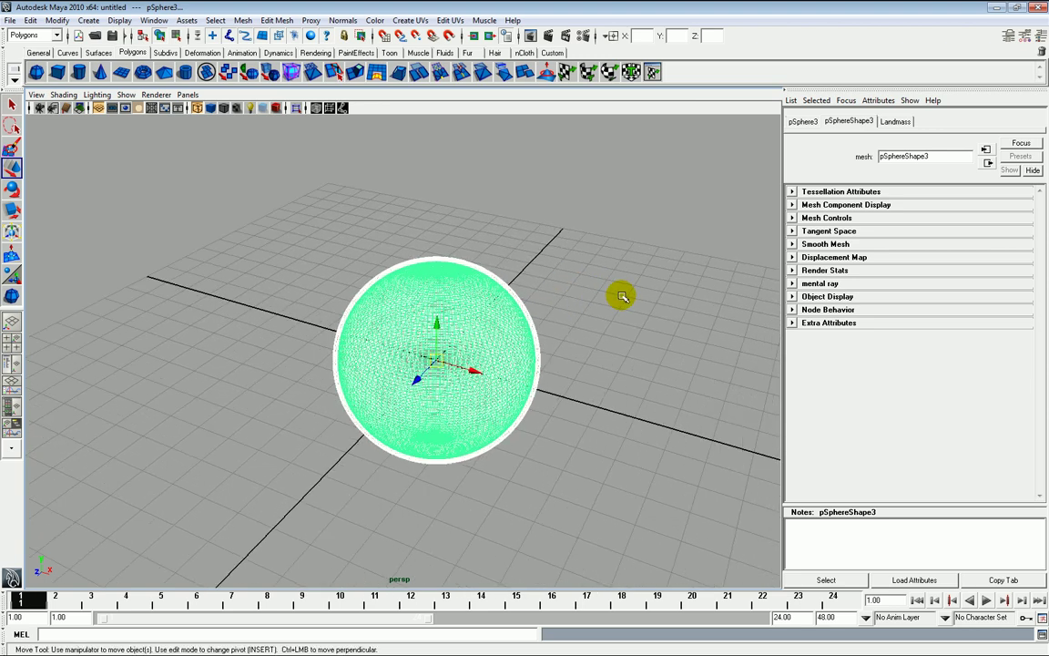
left_click(623, 278)
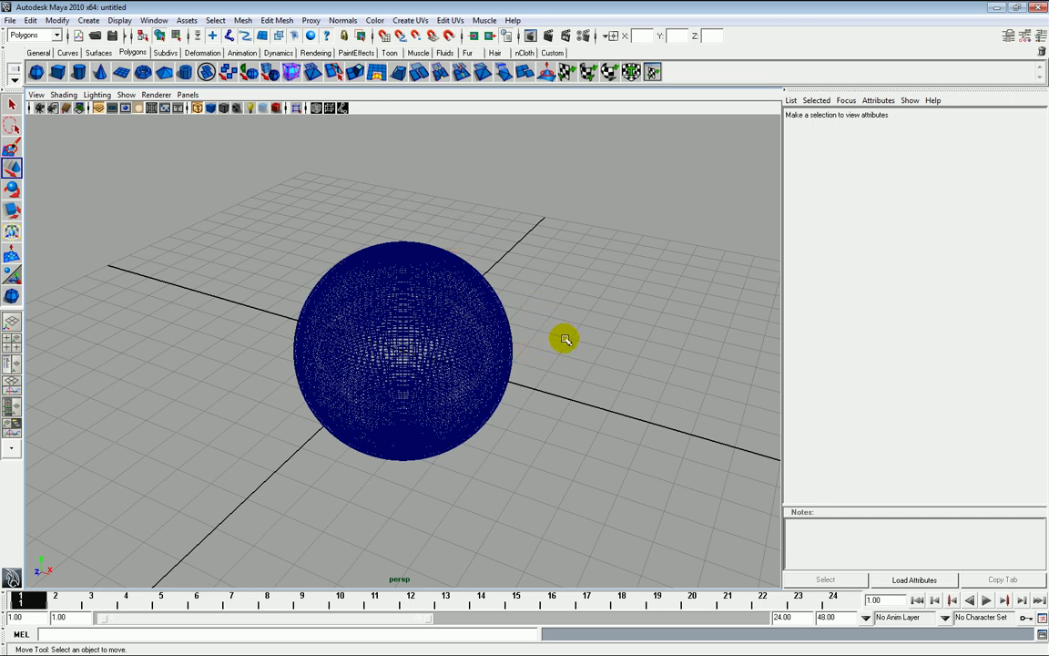
Open the Hypershade and graph the Landmass material's network in the work area.
left_click(156, 20)
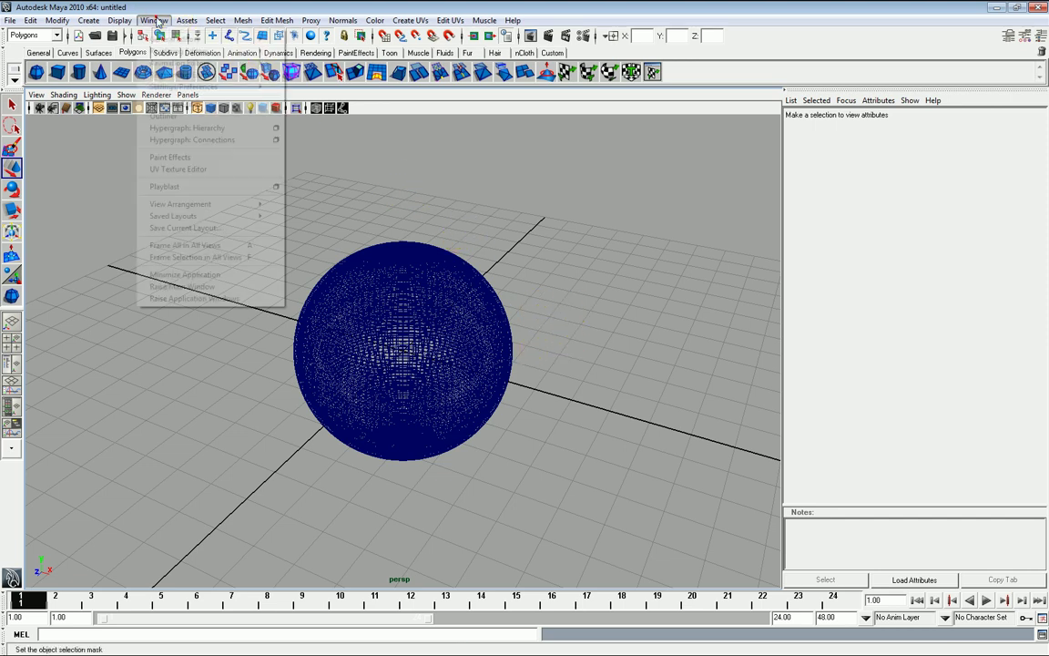
mouse_move(196, 51)
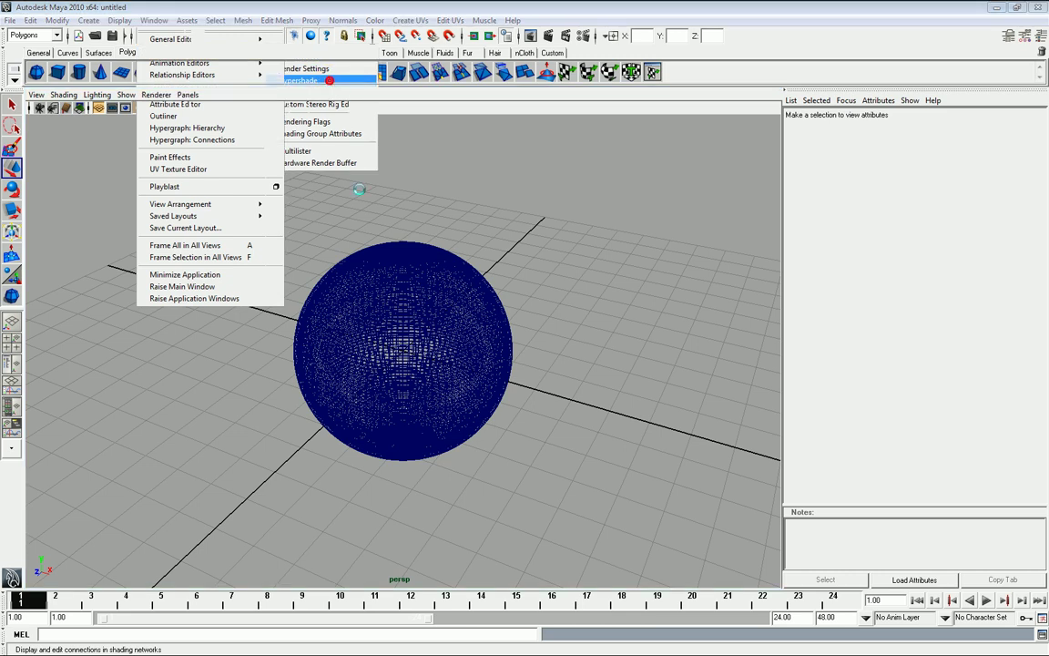
left_click(330, 80)
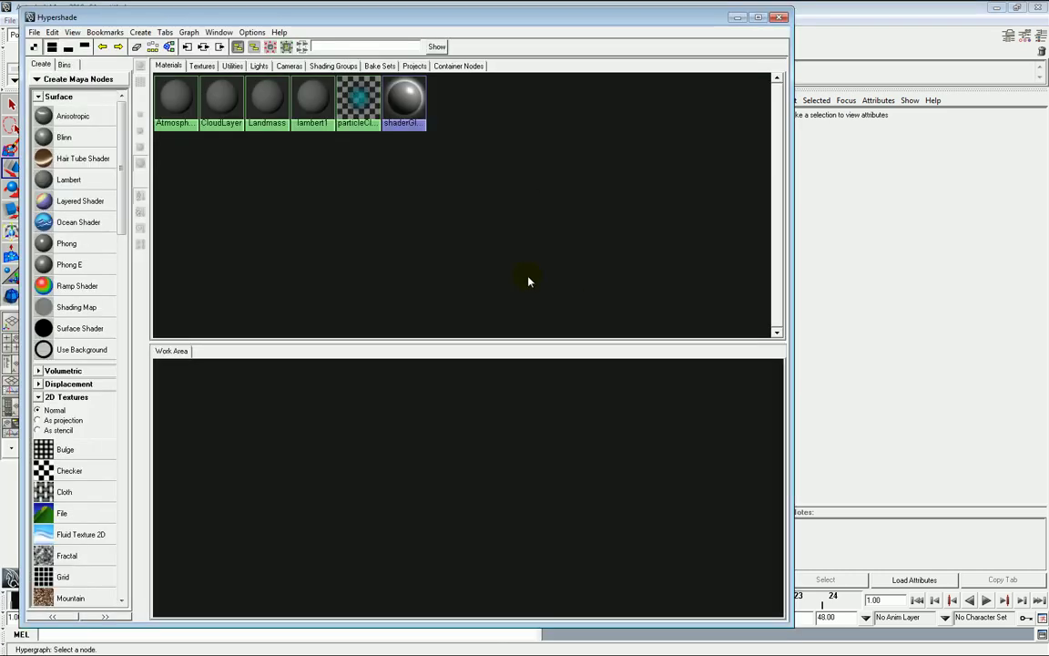
left_click(270, 98)
left_click(214, 96)
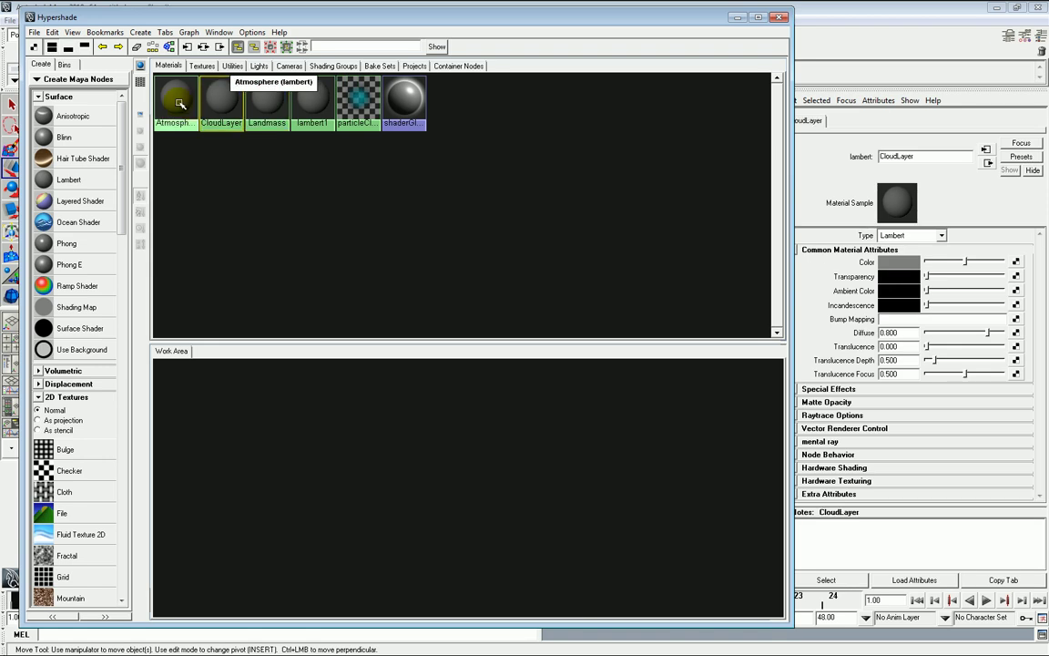
left_click(174, 101)
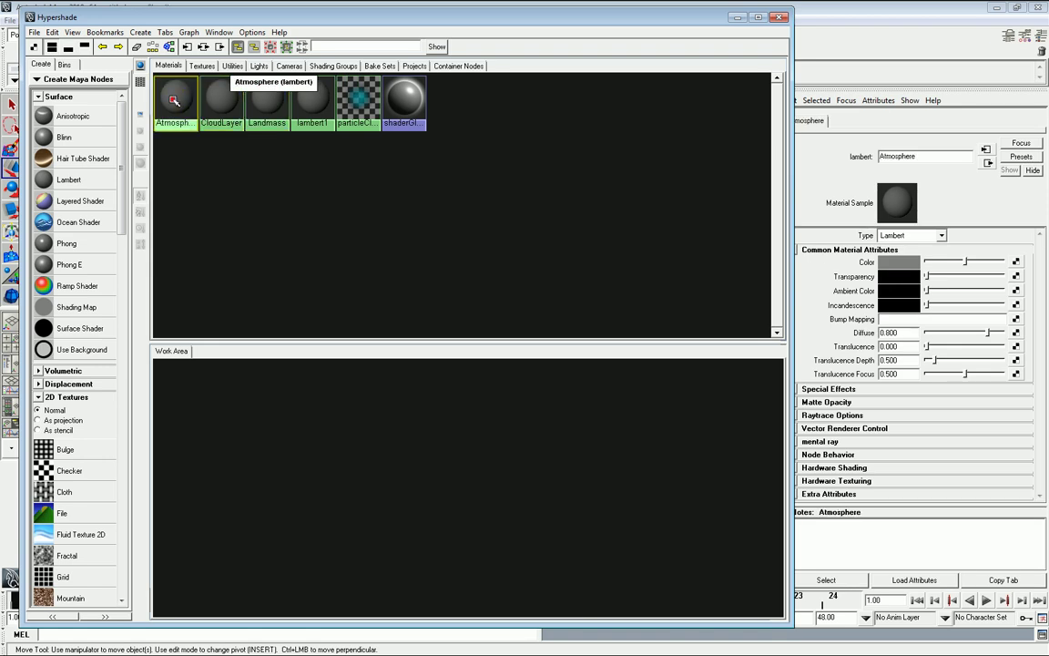
left_click(271, 92)
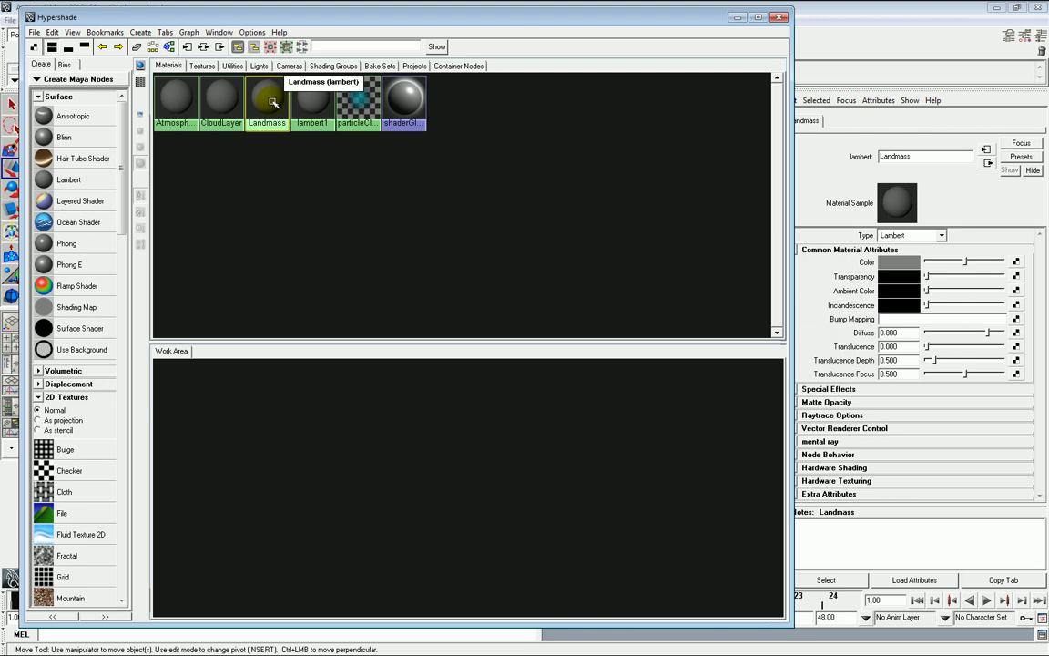
right_click(273, 103)
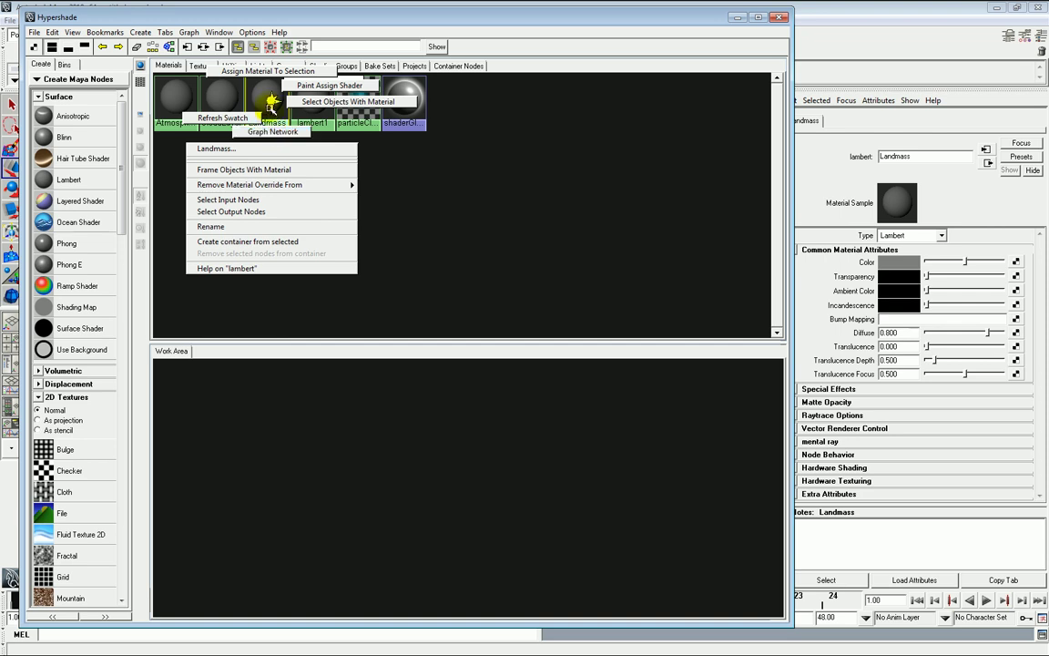
right_click_drag(270, 102, 273, 132)
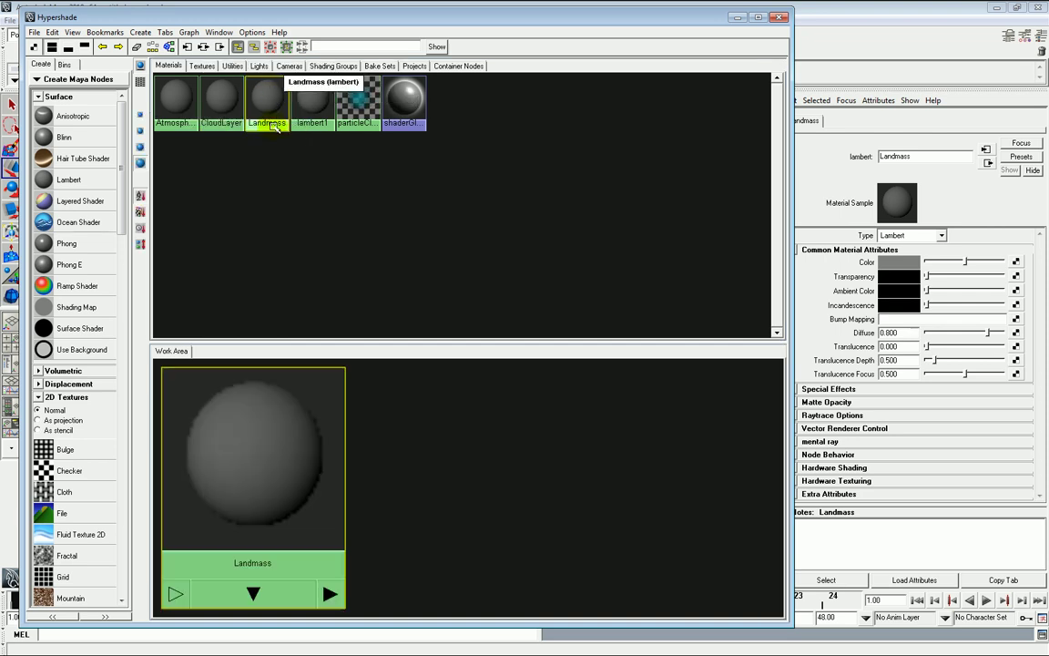
Move the Hypershade window clear of the attribute settings and make room for input nodes beside the Landmass node.
left_click_drag(345, 15, 322, 10)
right_click_drag(439, 527, 401, 512, "alt")
middle_click_drag(420, 500, 597, 493, "alt")
middle_click_drag(323, 428, 500, 455, "alt")
right_click_drag(499, 454, 466, 445, "alt")
middle_click_drag(467, 444, 421, 424, "alt")
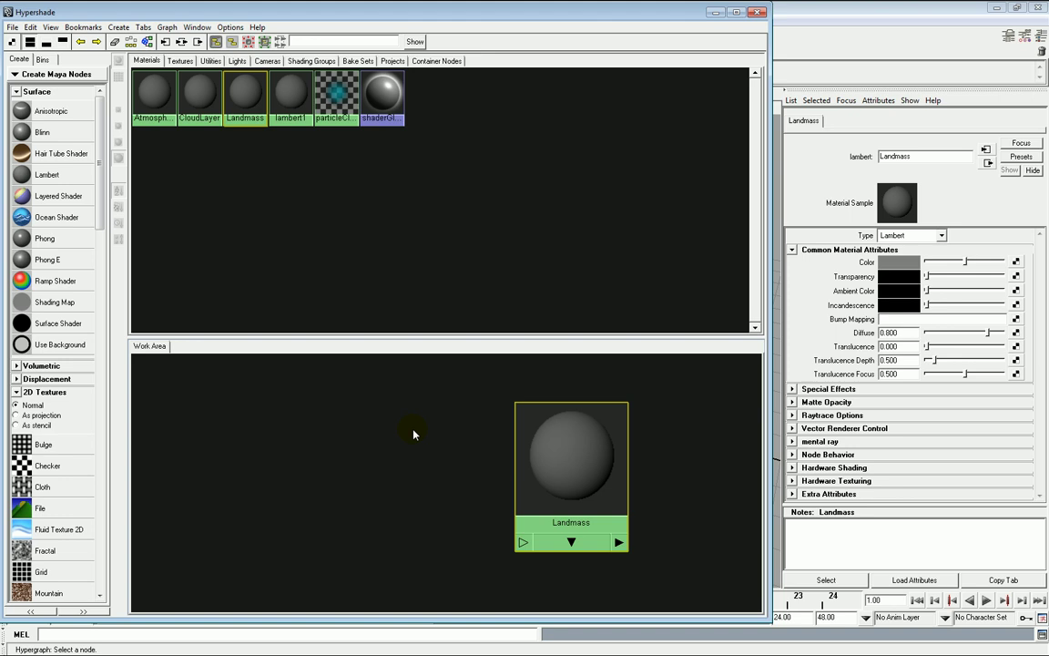
Create a normal 2D File texture and place its nodes beside the Landmass material in the work area.
left_click_drag(99, 172, 99, 234)
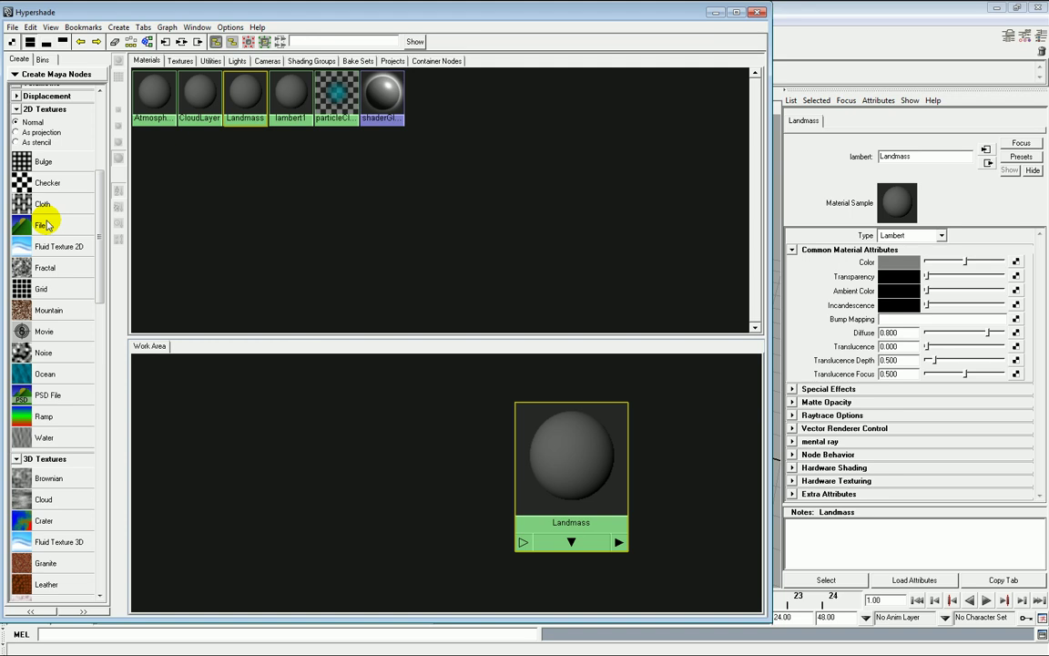
left_click(48, 225)
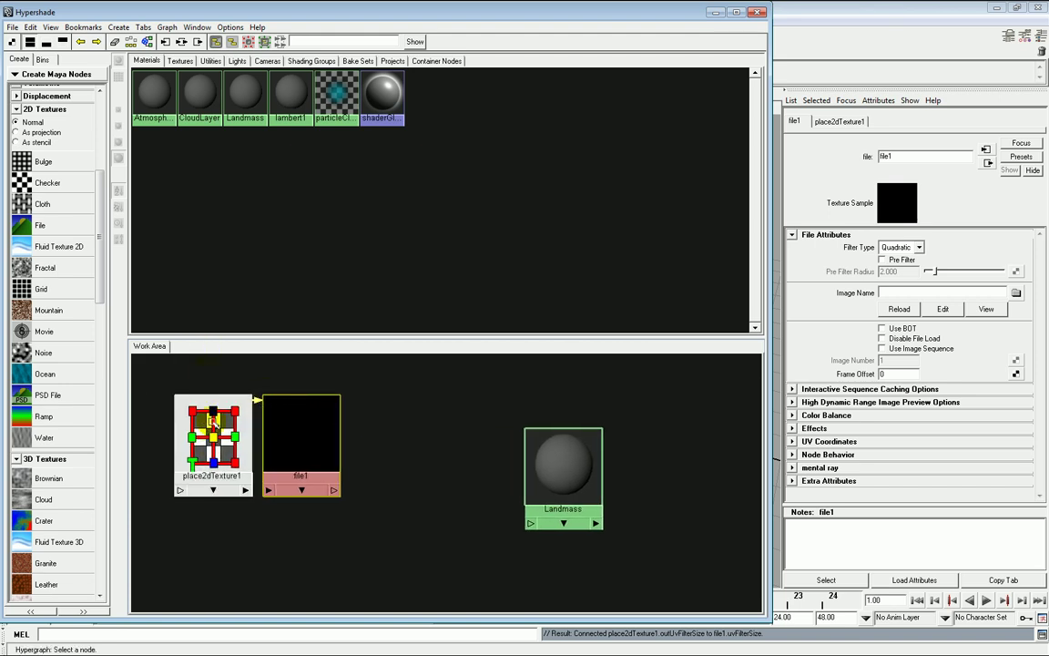
left_click_drag(194, 367, 288, 395)
left_click_drag(287, 394, 314, 420)
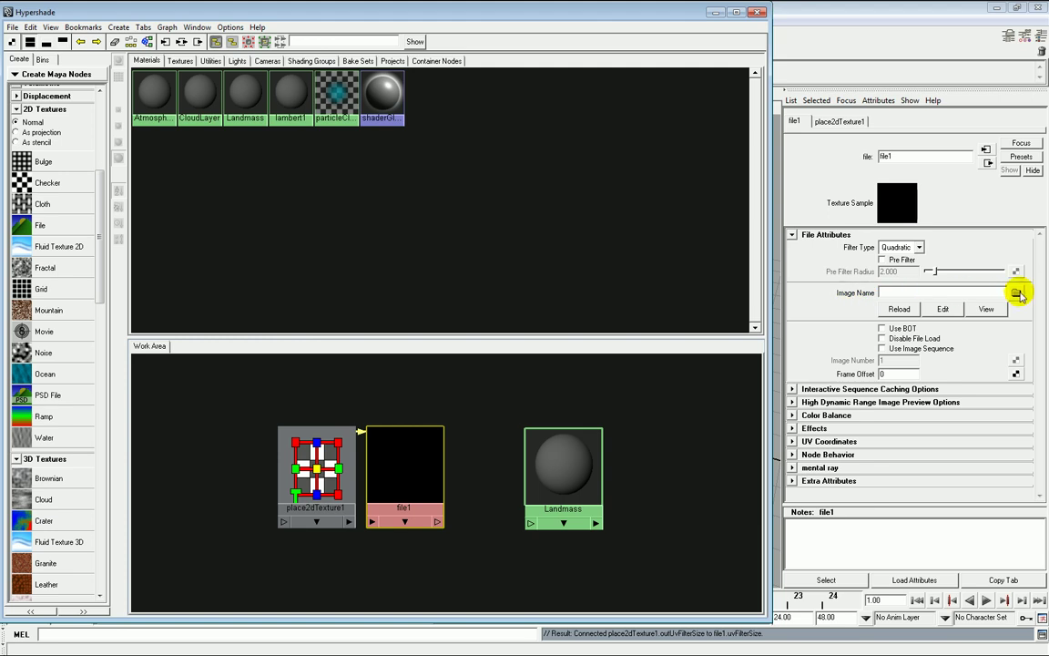
Load land_shallow_topo_2048.jpg from CG Projects\VFXForge\6 - Planetary Texturing as the file texture's image.
left_click(1017, 294)
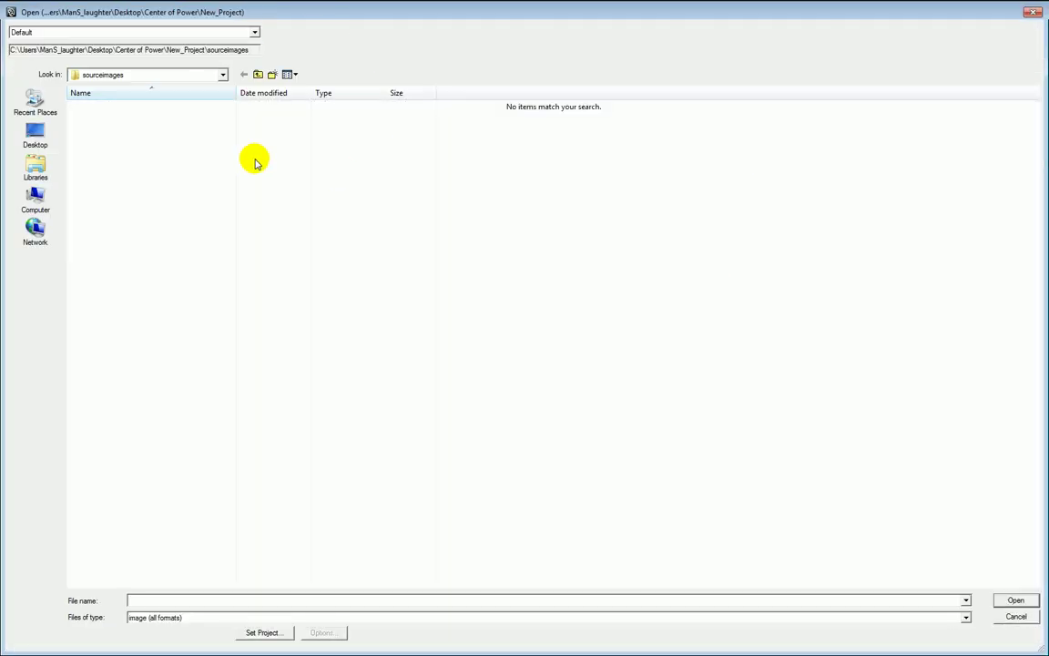
left_click(157, 81)
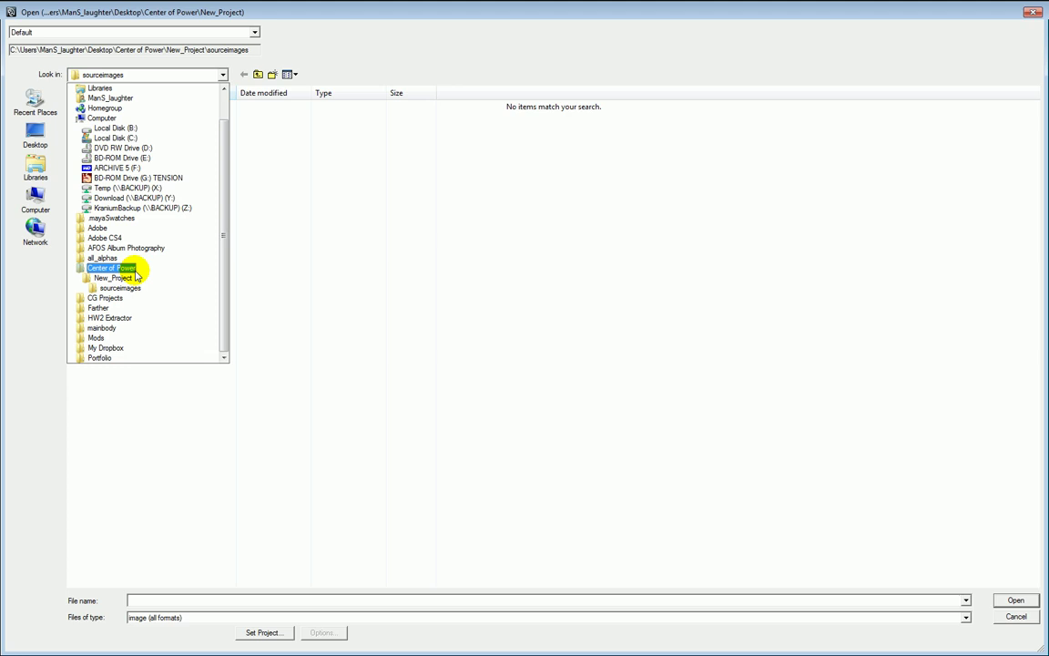
left_click(114, 299)
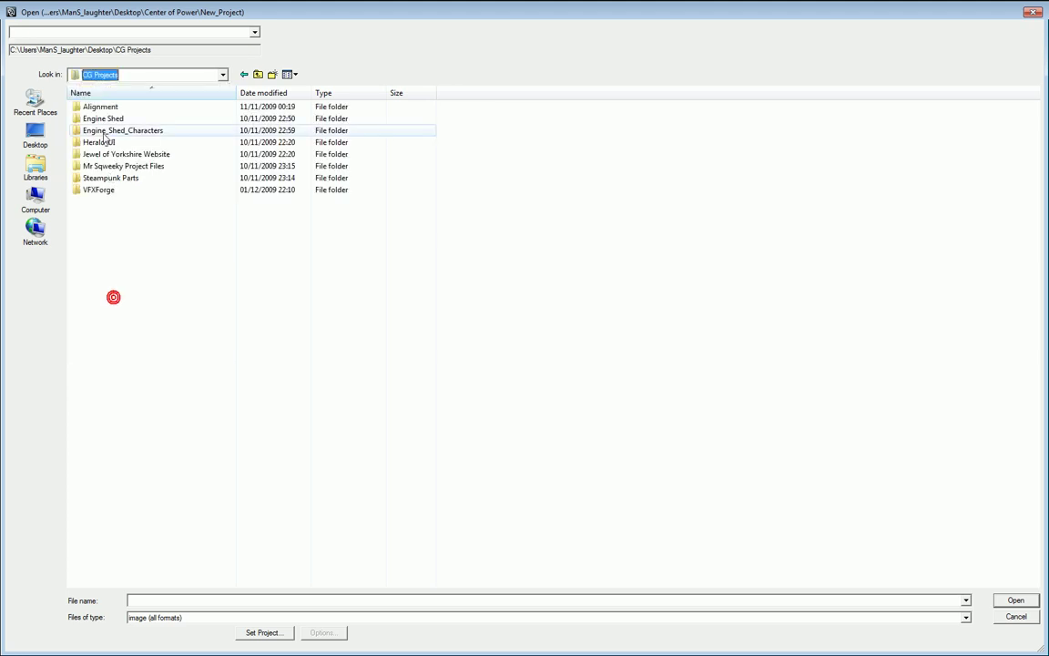
double_click(100, 189)
double_click(109, 143)
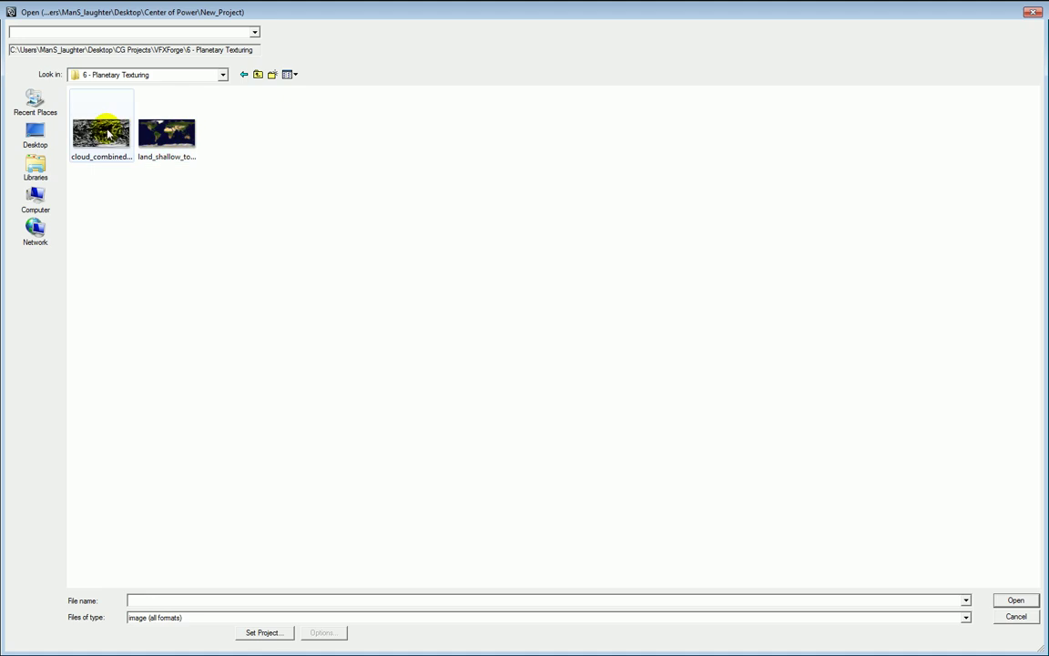
left_click(181, 144)
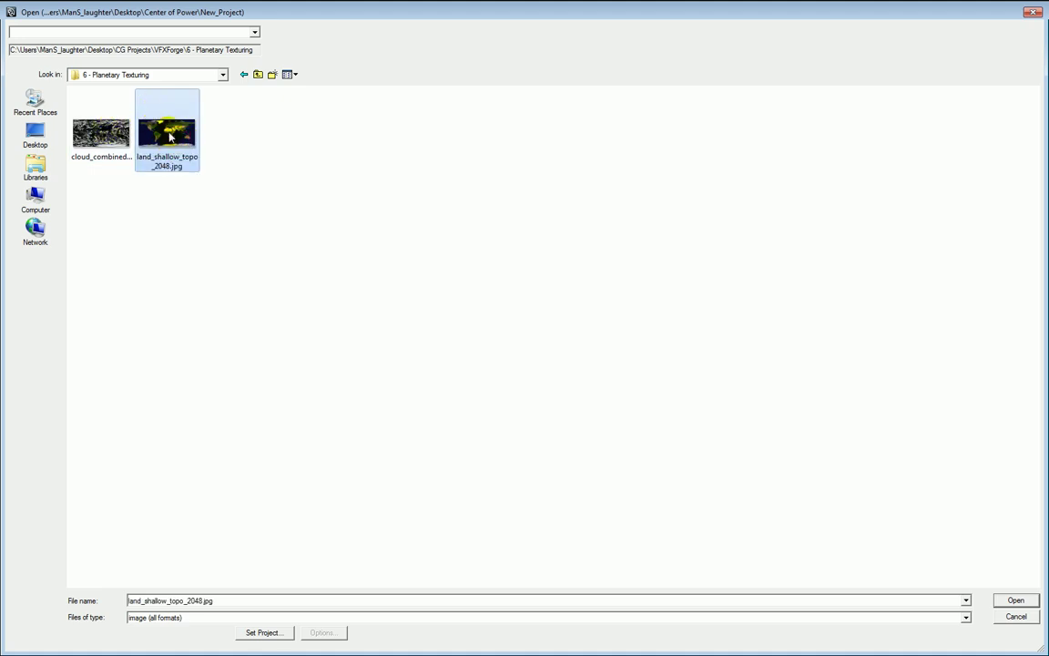
double_click(173, 138)
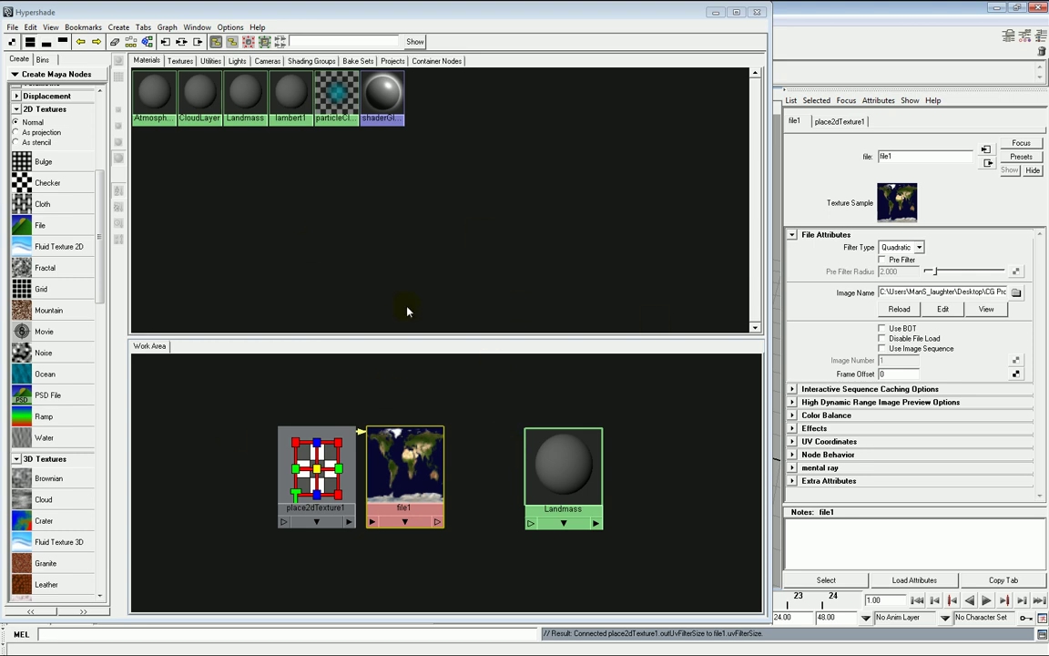
Connect the land file texture's outColor to the Landmass material's color, then clear the selection.
key("a")
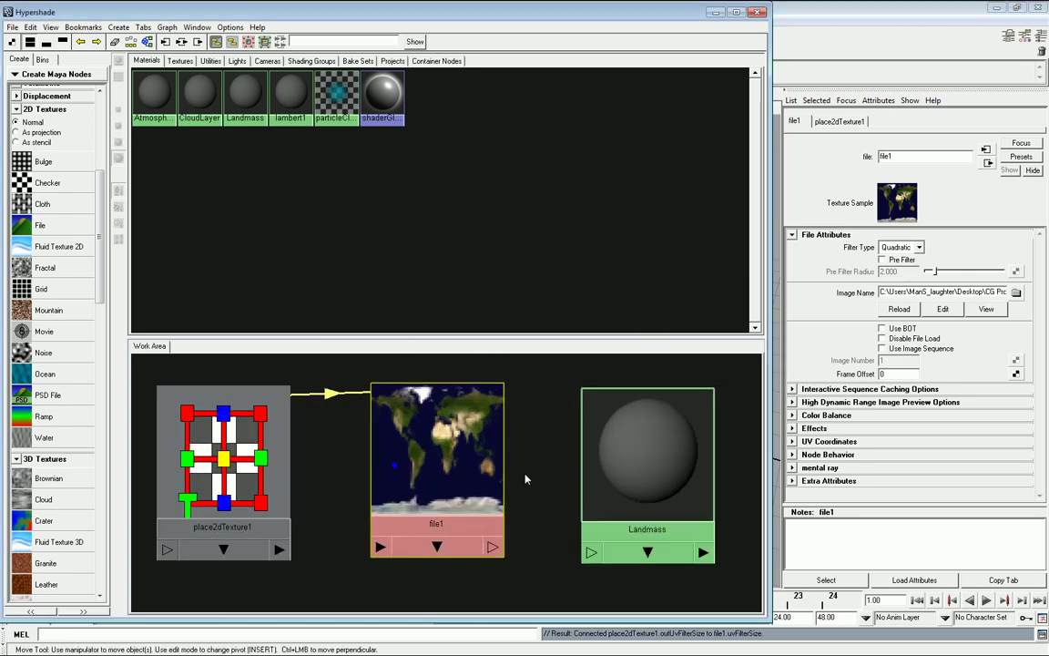
middle_click_drag(512, 464, 487, 468, "alt")
right_click_drag(371, 436, 405, 434, "alt")
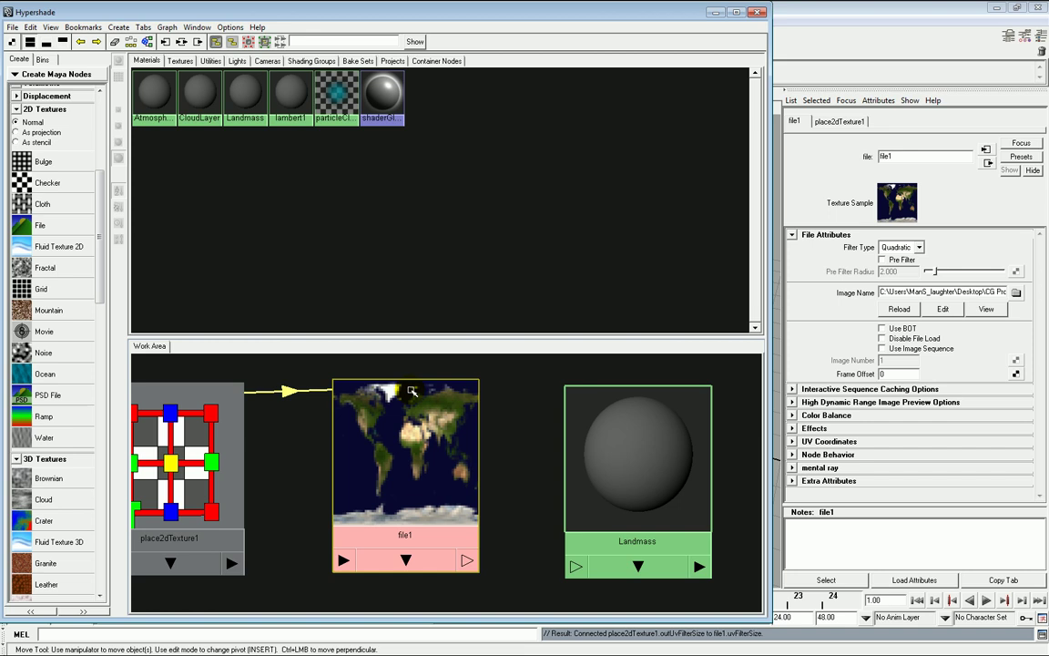
scroll(437, 431, "down", 2)
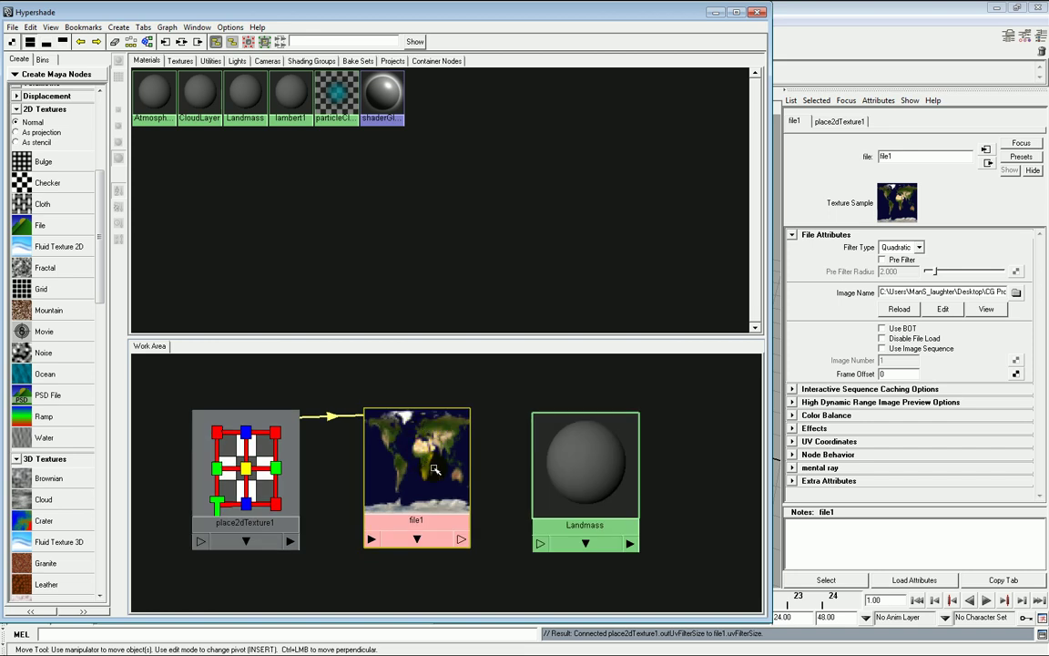
left_click(457, 540)
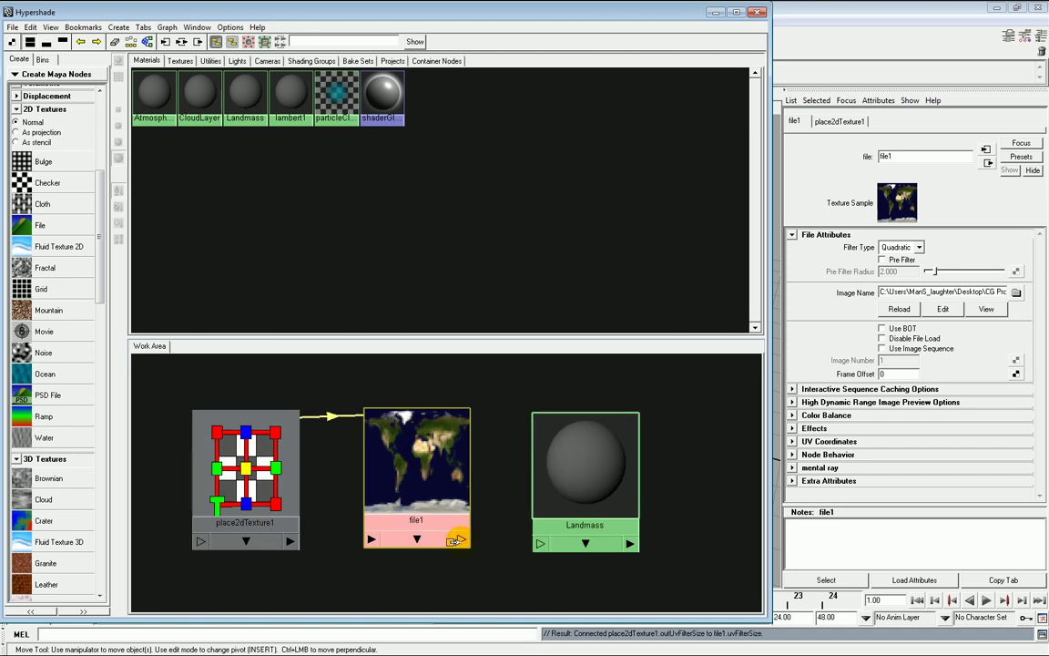
left_click(457, 540)
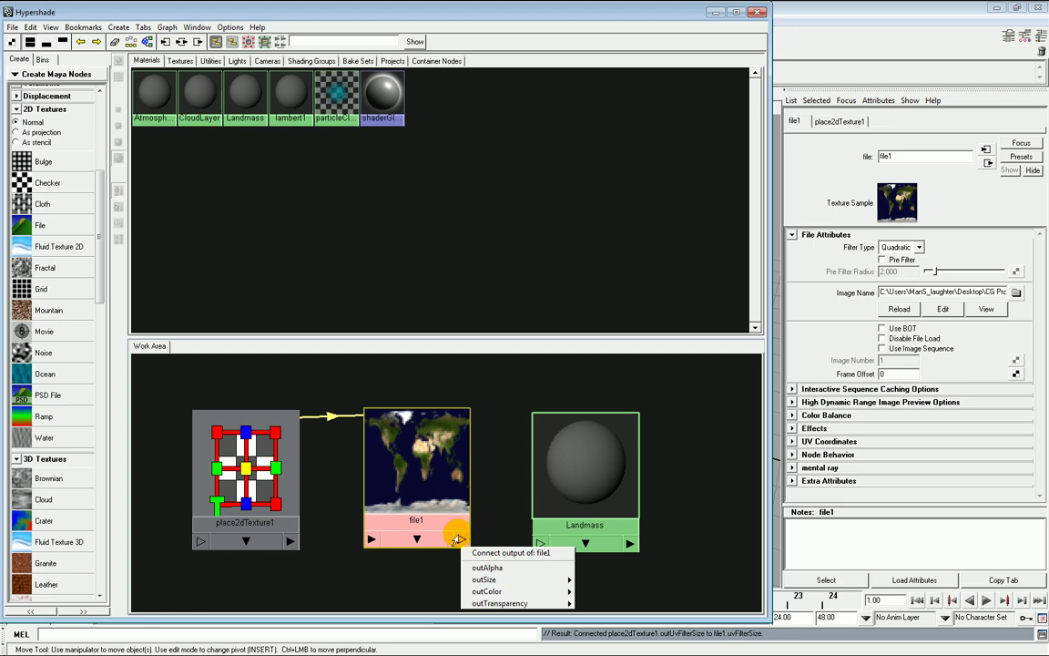
mouse_move(494, 592)
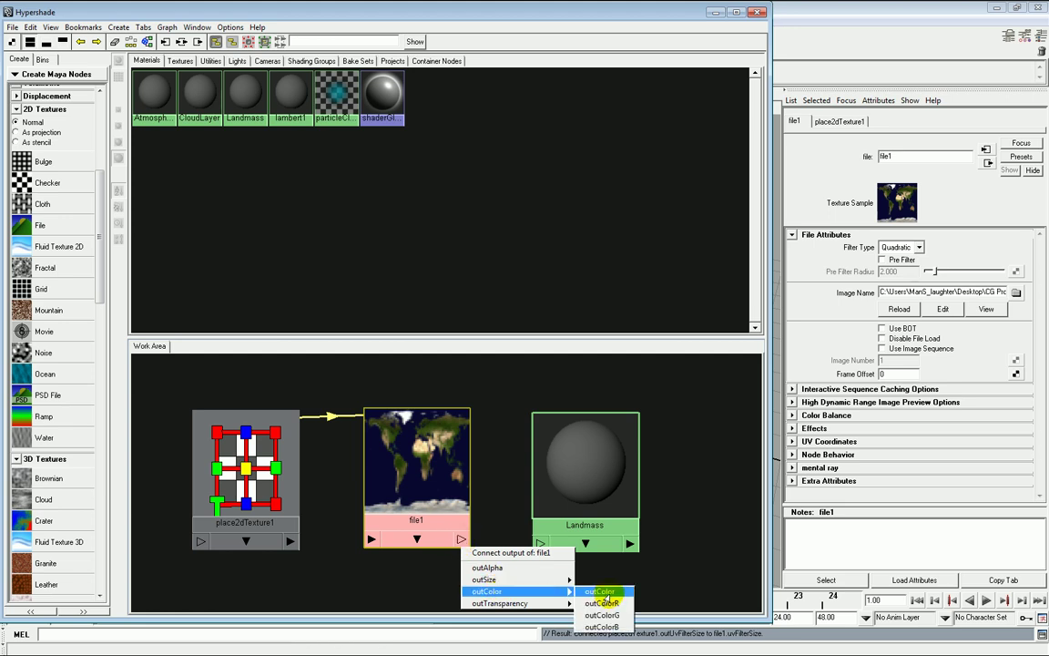
left_click(606, 594)
left_click(575, 465)
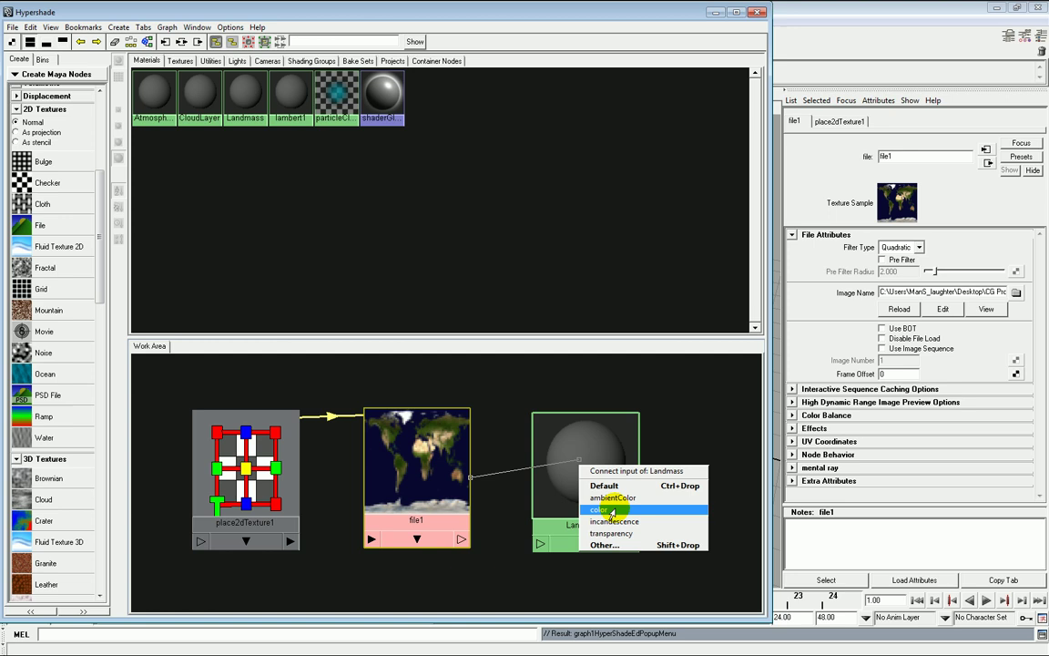
left_click(608, 510)
left_click(679, 513)
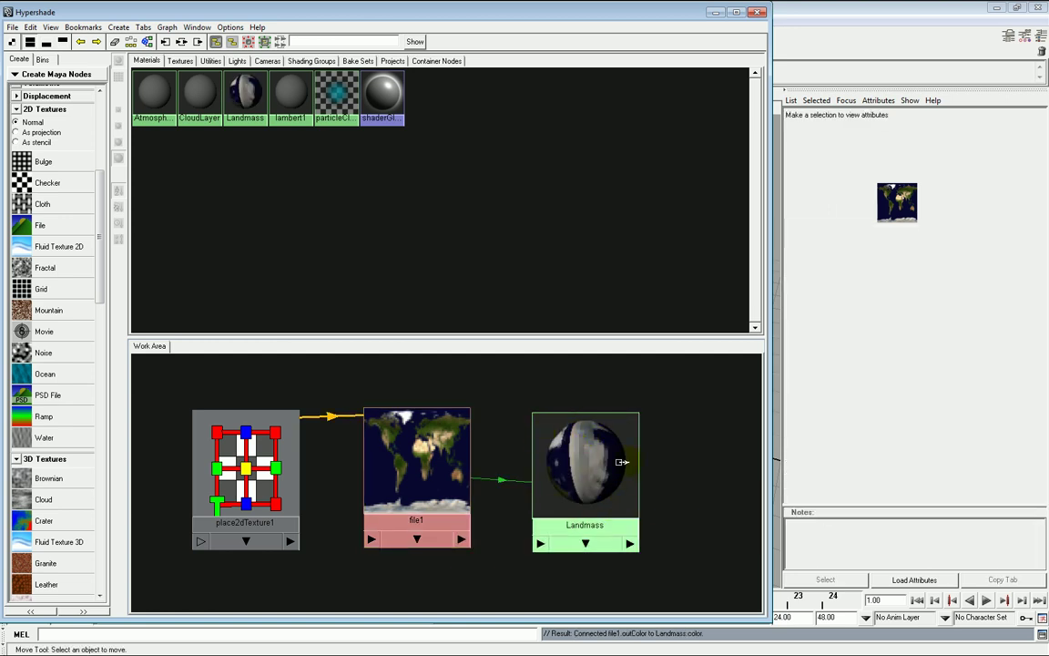
Graph the CloudLayer material's network in the work area and make room for input nodes beside it.
middle_click_drag(622, 462, 543, 415)
right_click(196, 89)
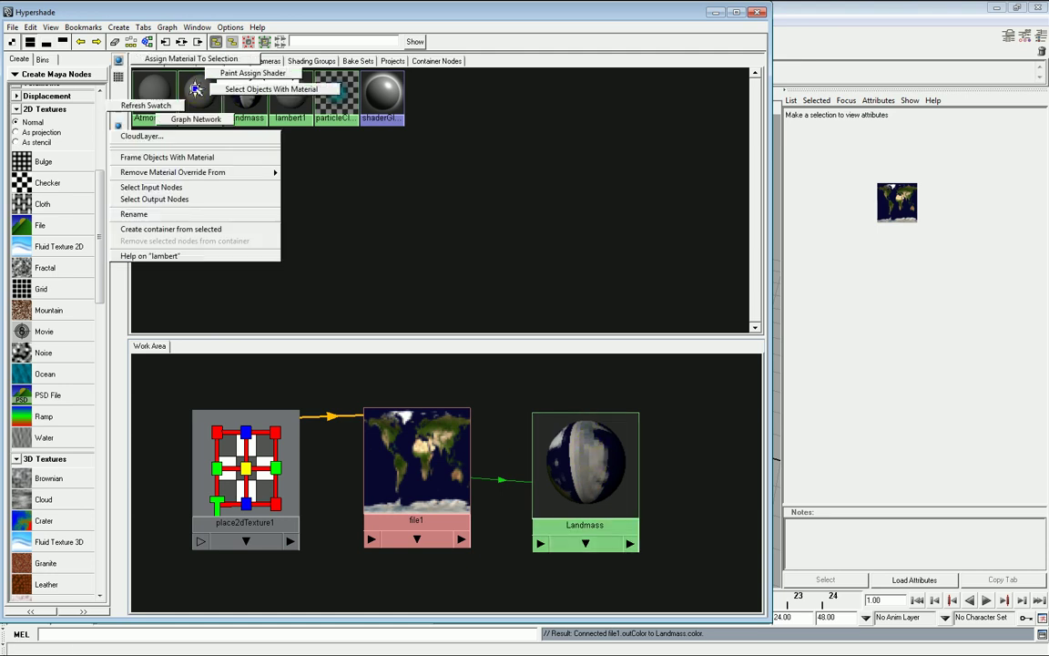
left_click(196, 119)
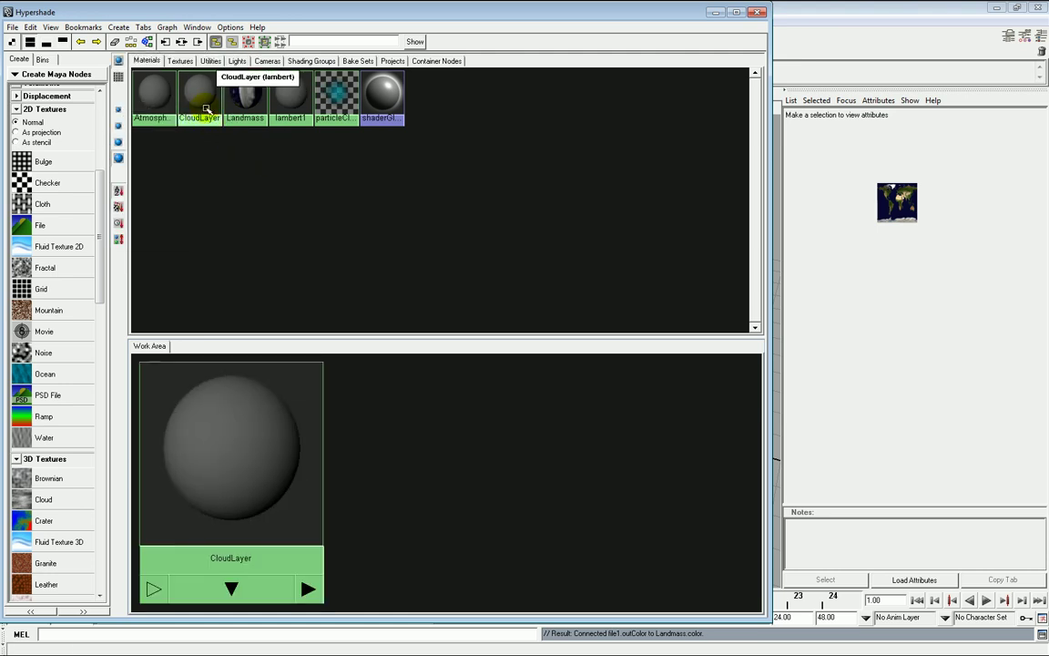
right_click_drag(534, 456, 377, 433, "alt")
middle_click_drag(379, 434, 644, 447, "alt")
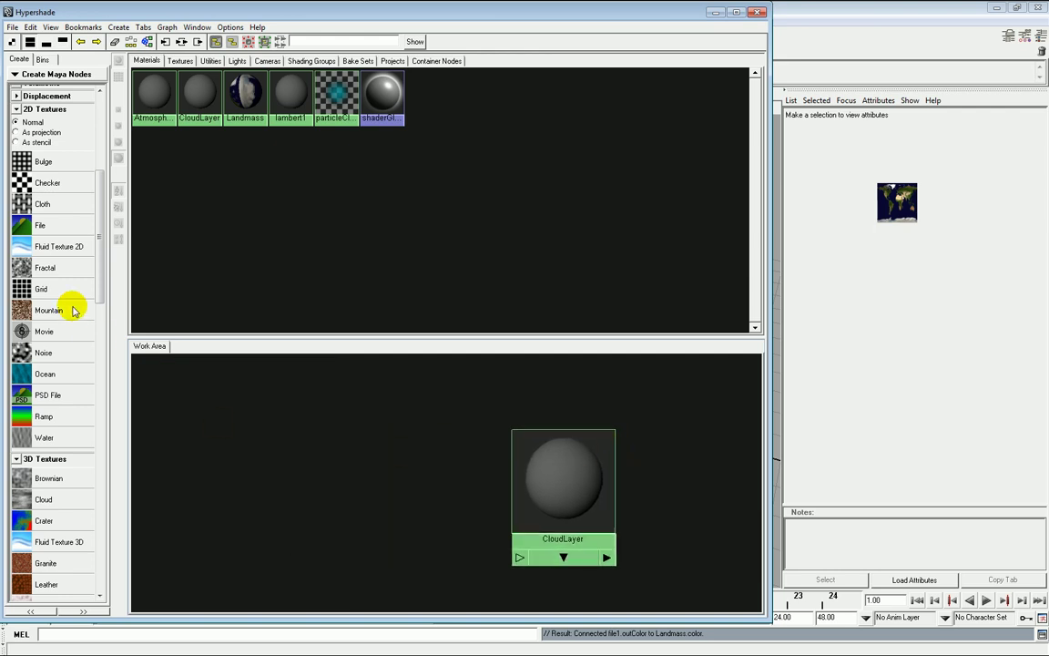
Create a 2D File texture beside the CloudLayer material and load the cloud_combined image into it.
middle_click_drag(64, 230, 239, 411)
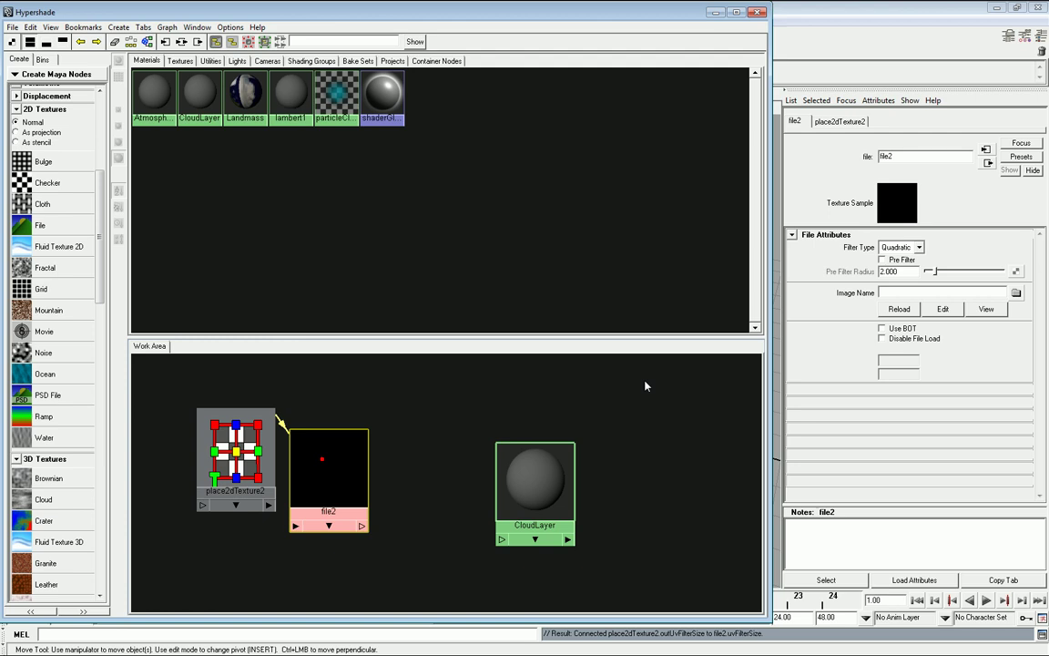
left_click(1016, 293)
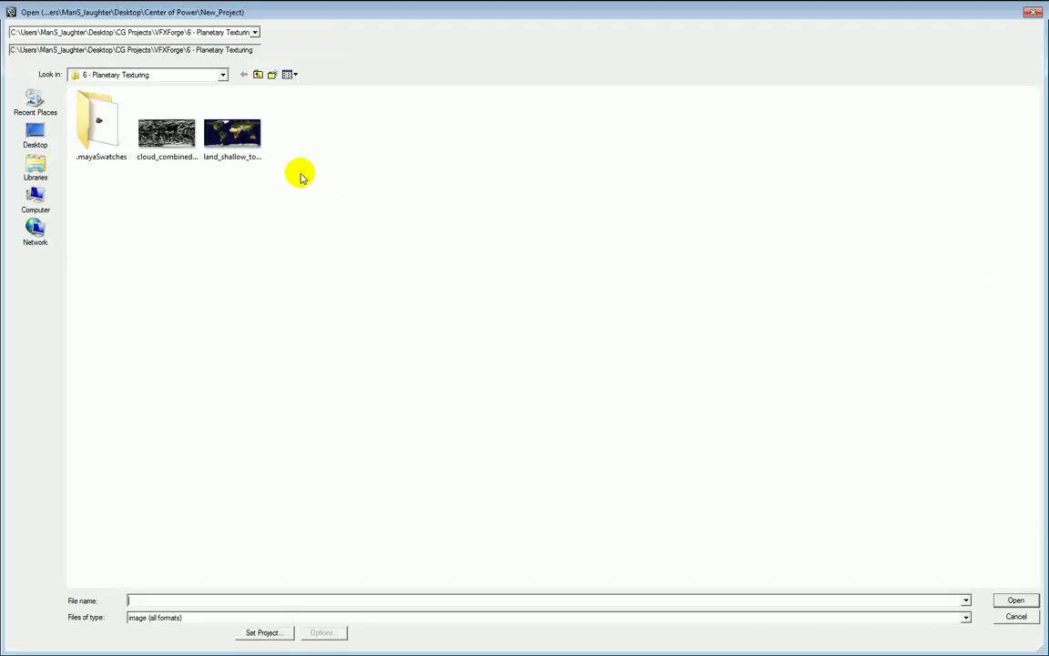
double_click(152, 126)
Connect the cloud file texture's outTransparency to the CloudLayer material's transparency.
left_click(534, 487)
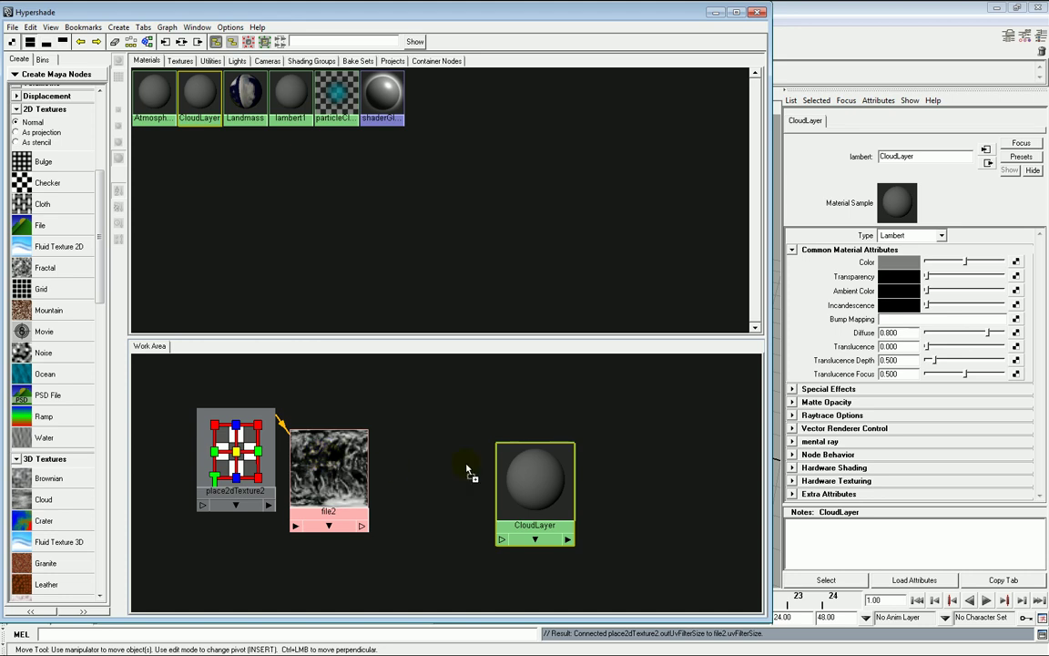
middle_click_drag(466, 469, 526, 484)
left_click(565, 541)
right_click_drag(431, 415, 474, 422, "alt")
middle_click_drag(474, 422, 309, 403, "alt")
Set the CloudLayer material's color to full white.
middle_click_drag(542, 429, 573, 405, "alt")
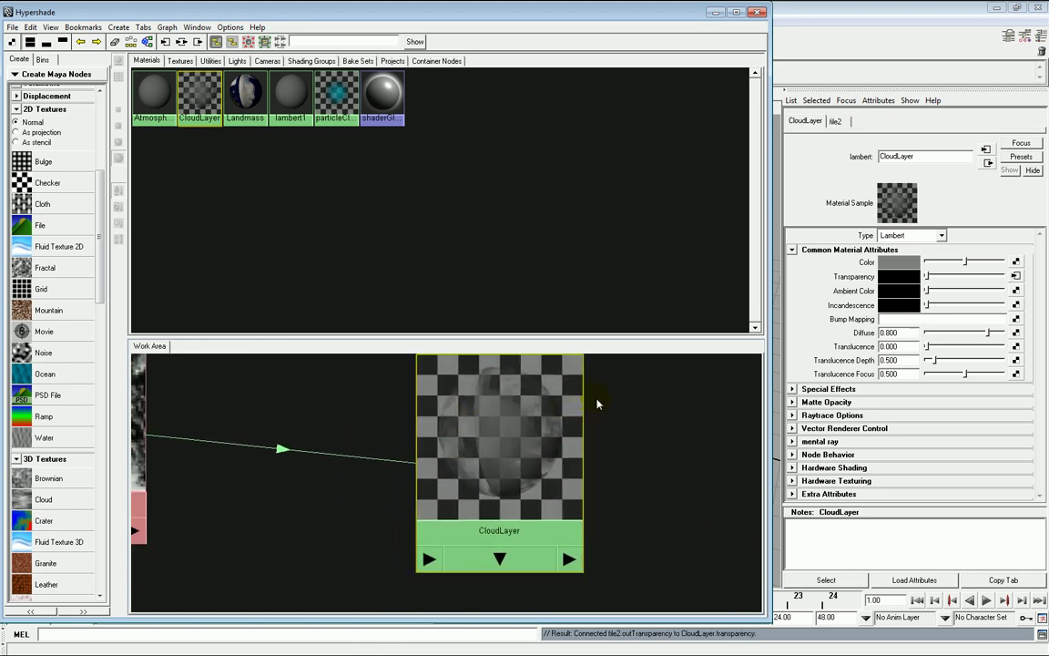
scroll(593, 401, "down", 2)
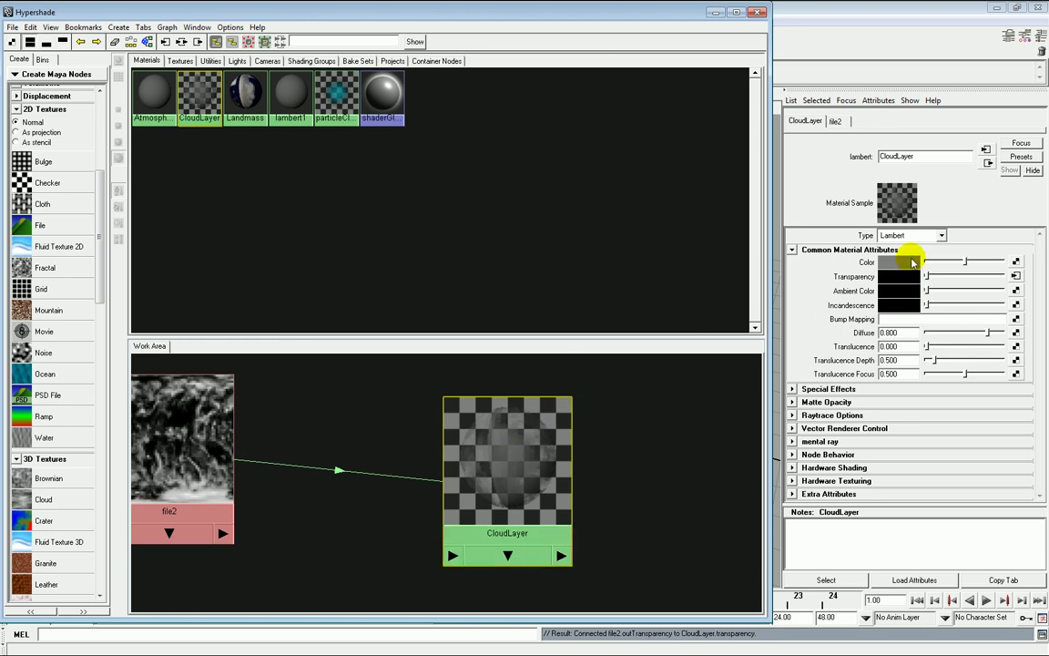
left_click_drag(965, 263, 1031, 259)
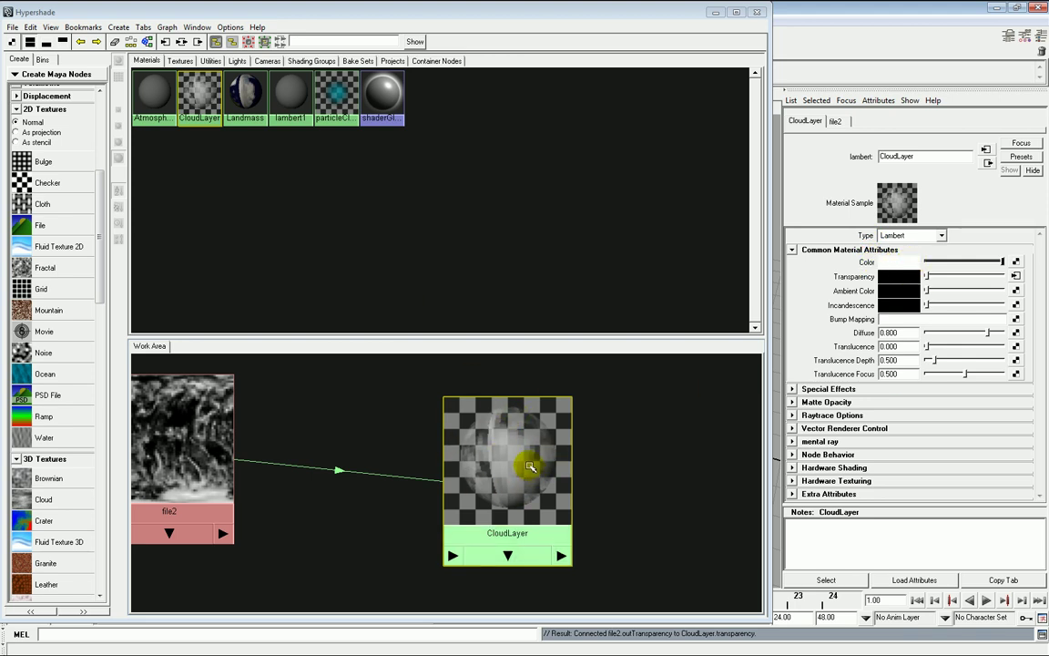
Graph the Atmosphere material's network in the work area and leave free space beside its node.
left_click(163, 159)
right_click_drag(156, 90, 158, 122)
middle_click_drag(296, 417, 516, 450, "alt")
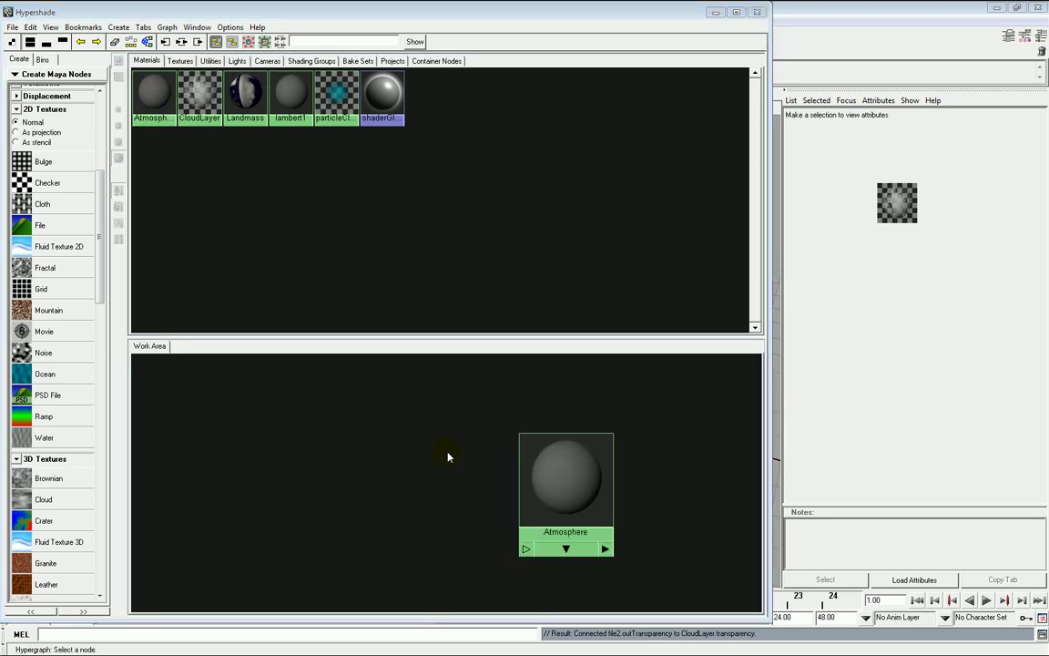
Create a Sampler Info utility node and place it beside the Atmosphere material in the work area.
left_click(566, 487)
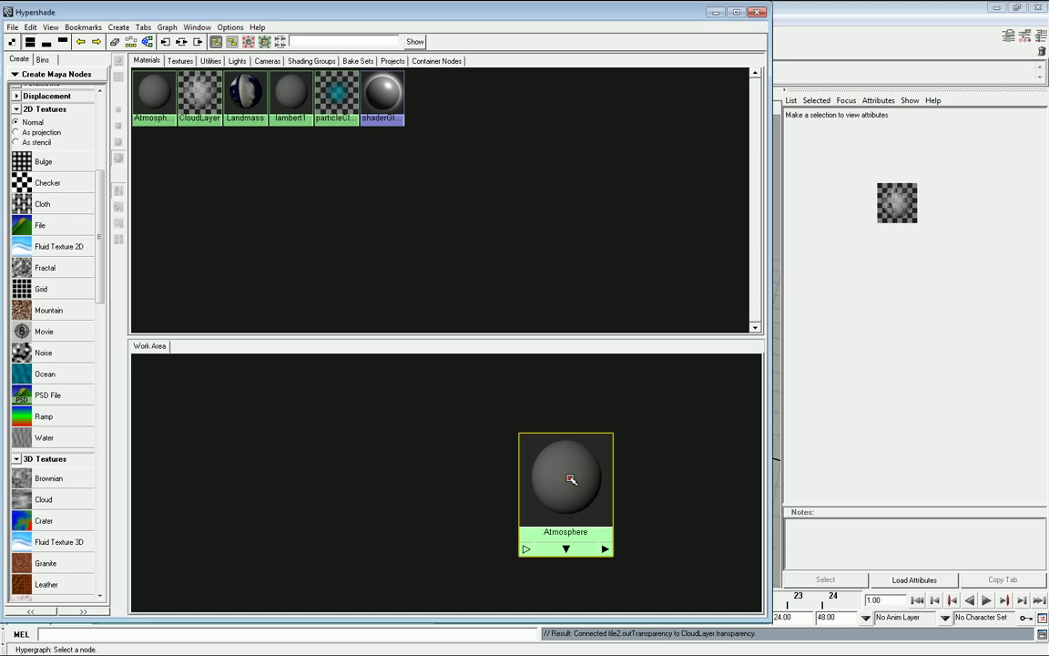
left_click(566, 476)
left_click_drag(101, 200, 133, 468)
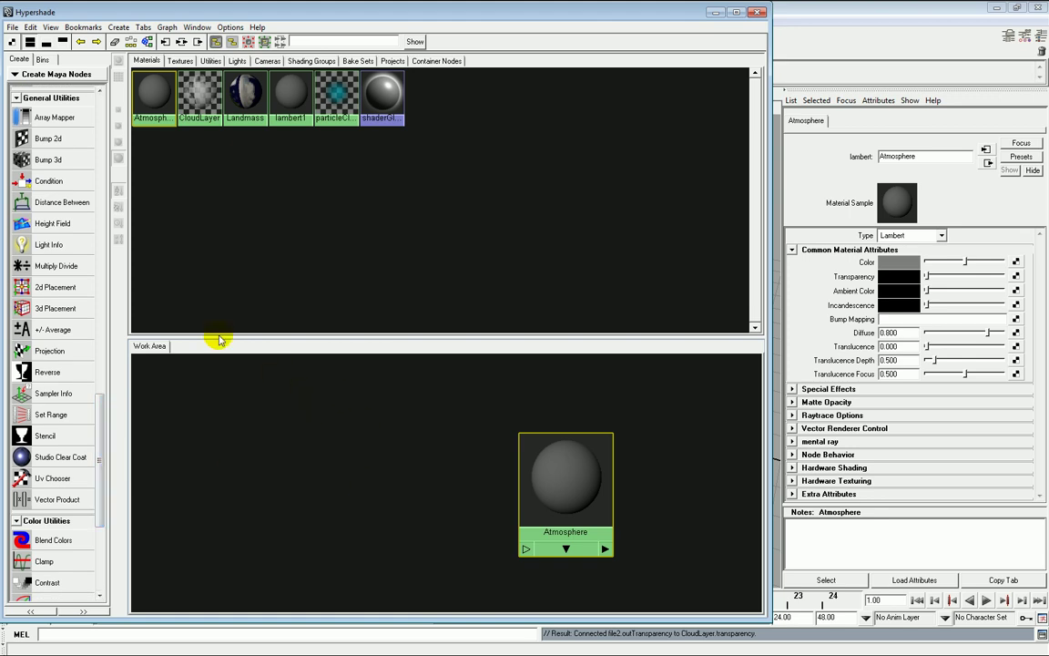
left_click(48, 397)
left_click_drag(177, 408, 288, 480)
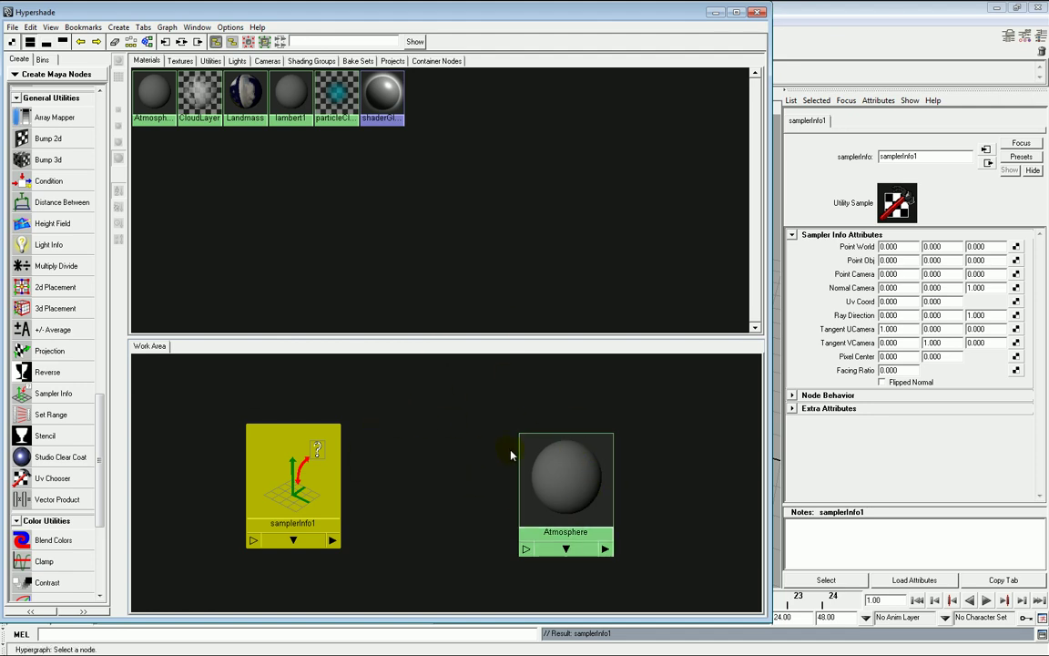
Start a connection from the Sampler Info node to the Atmosphere material's transparency, opening the Connection Editor.
left_click(466, 480)
left_click(289, 476)
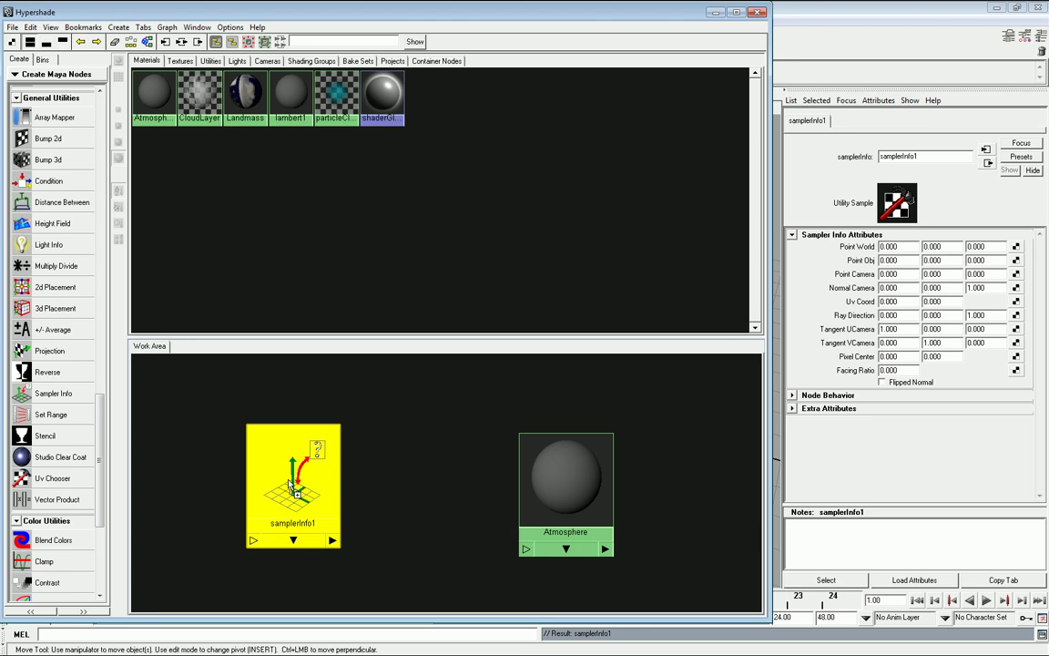
middle_click_drag(512, 478, 569, 475)
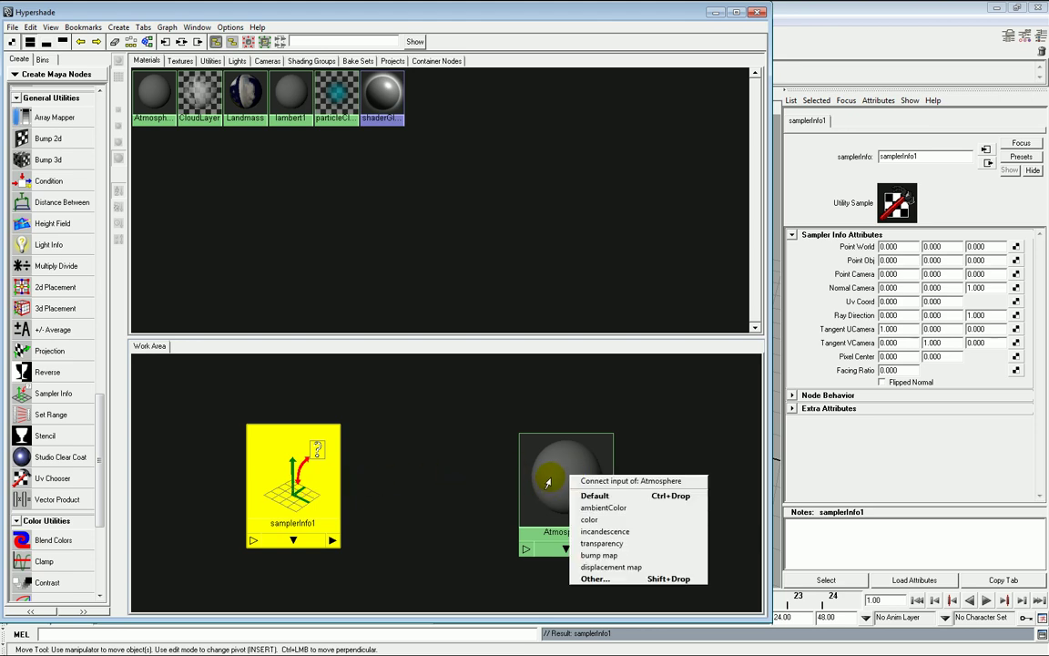
left_click(605, 544)
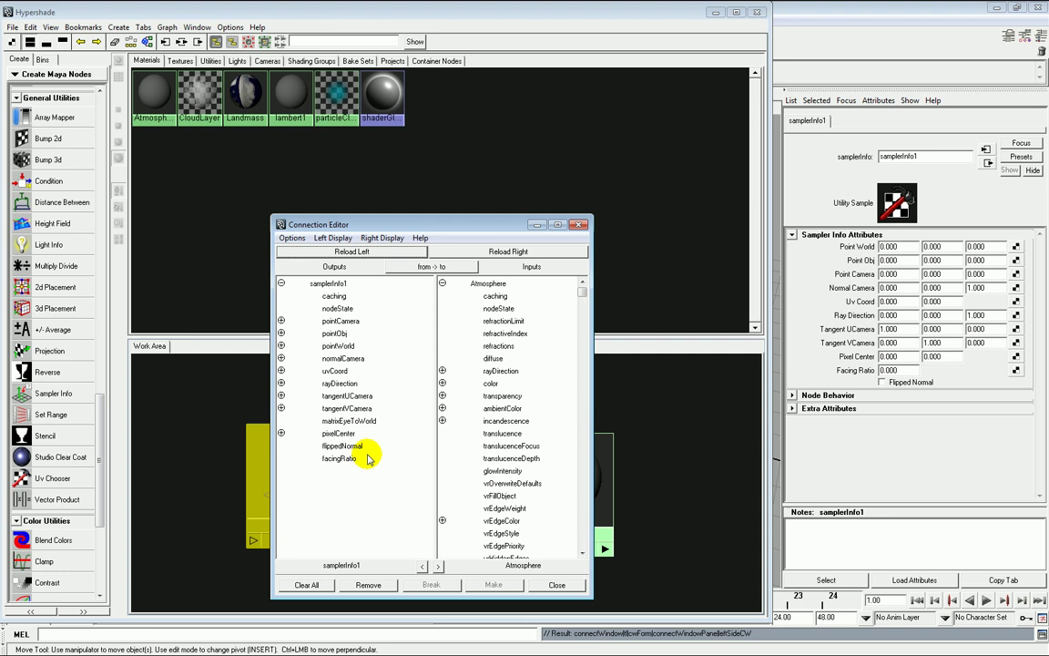
mouse_move(432, 230)
left_mouse_down()
mouse_move(707, 212)
mouse_move(510, 227)
mouse_move(420, 214)
left_mouse_up()
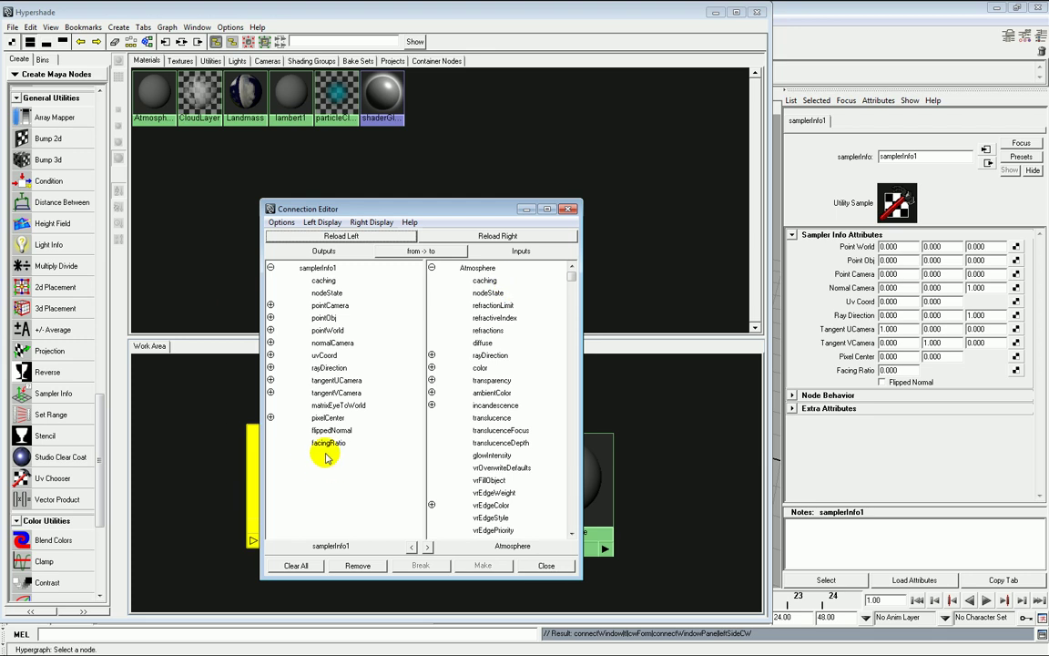
Connect the Sampler Info's facingRatio to the Atmosphere's transparencyR, transparencyG and transparencyB, then close the Connection Editor and inspect the material swatch.
left_click(326, 443)
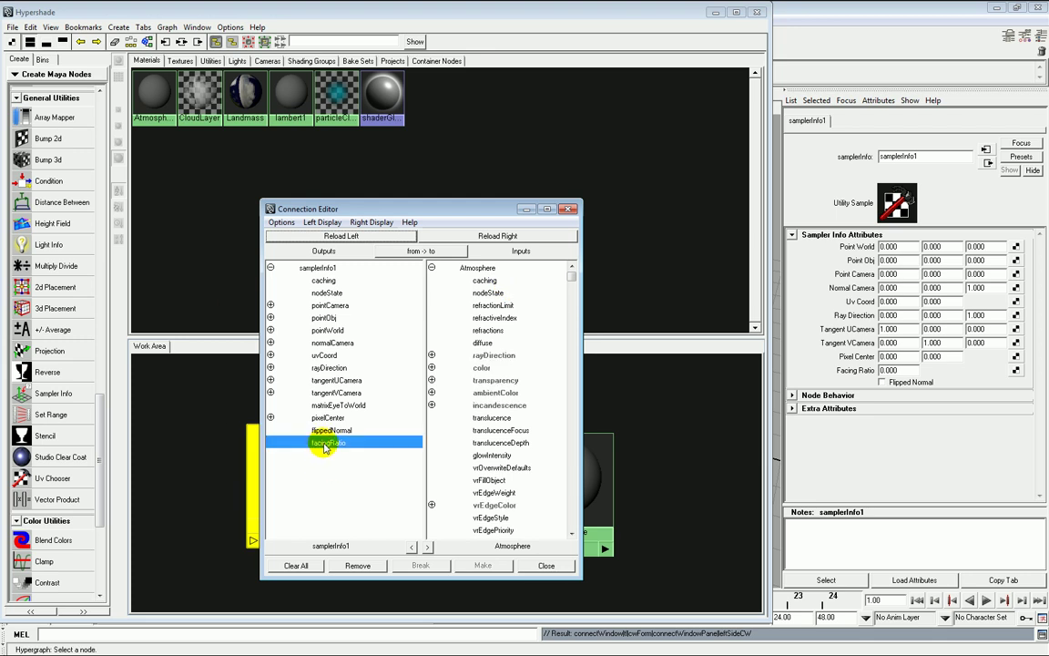
scroll(455, 310, "down", 1)
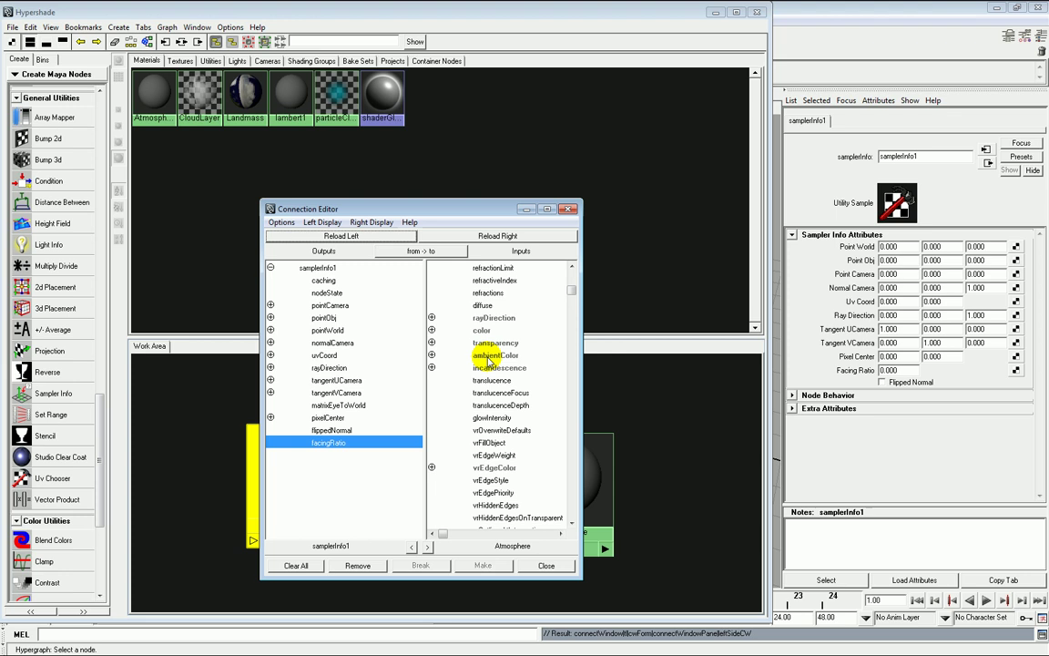
left_click(432, 342)
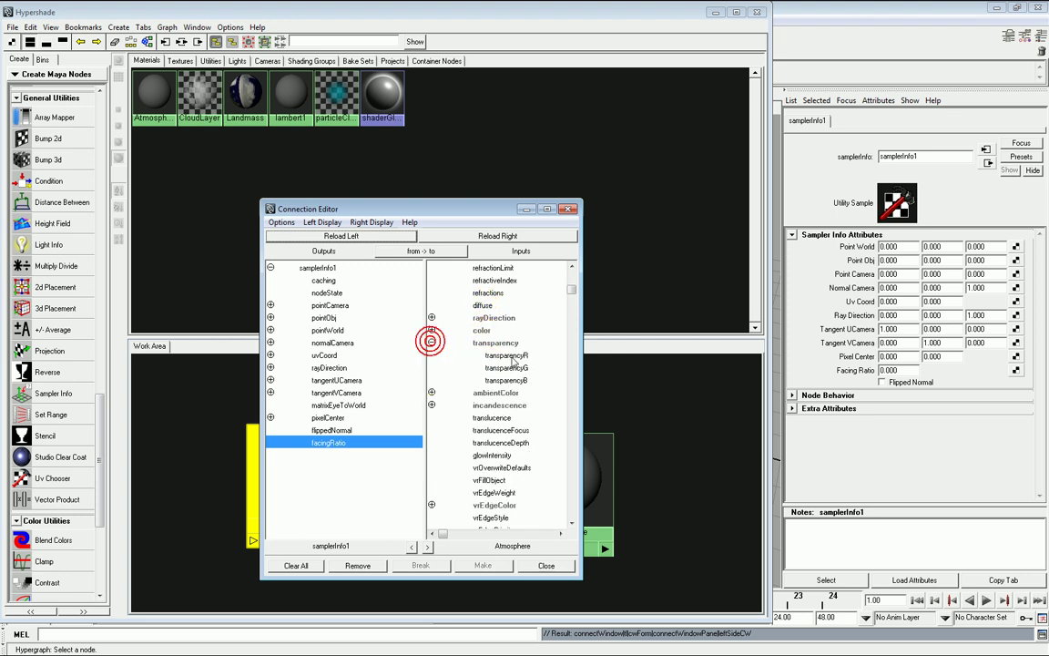
left_click(508, 355)
left_click(510, 368)
left_click(513, 380)
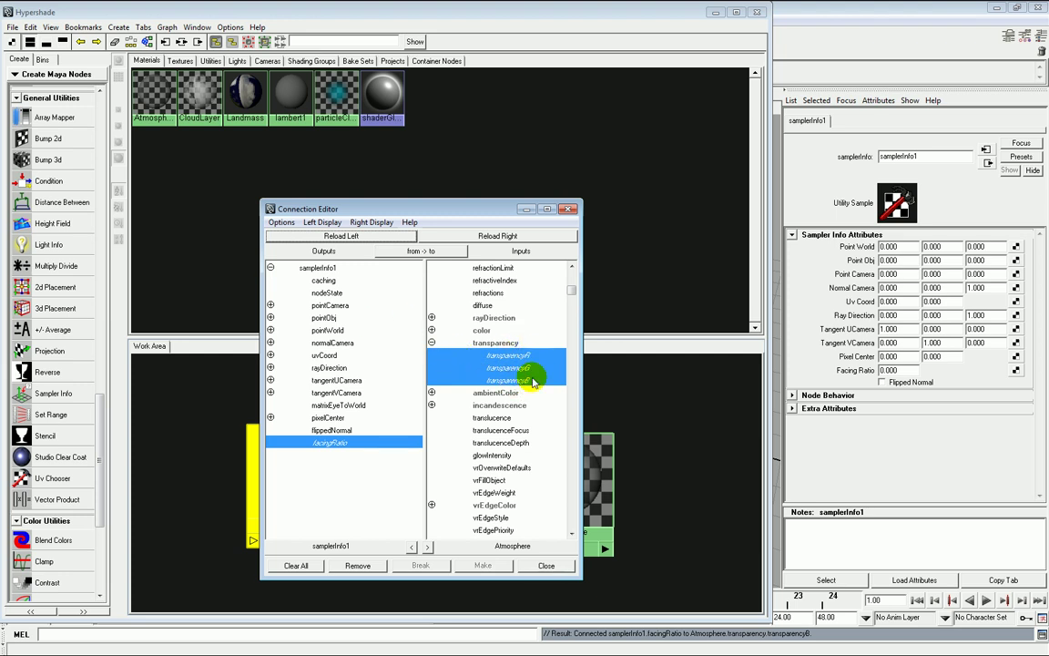
left_click(546, 565)
left_click(662, 485)
middle_click_drag(485, 486, 389, 489, "alt")
right_click_drag(510, 477, 581, 508, "alt")
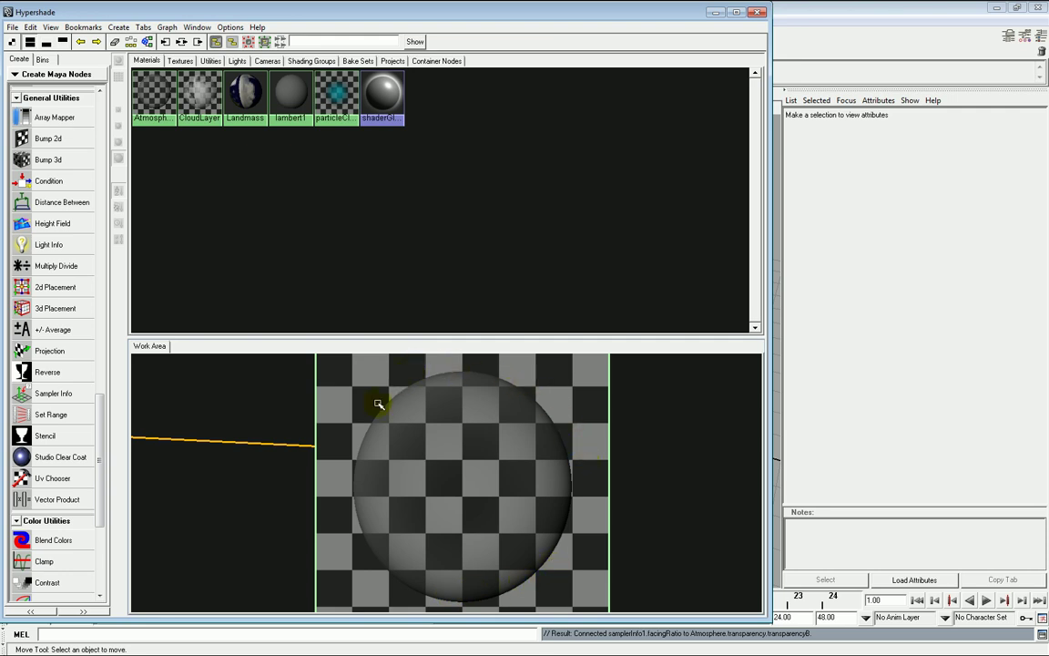
Create a Remap Value utility node and place it above and between the Sampler Info node and the Atmosphere material.
right_click_drag(528, 474, 442, 420, "alt")
middle_click_drag(392, 421, 383, 441, "alt")
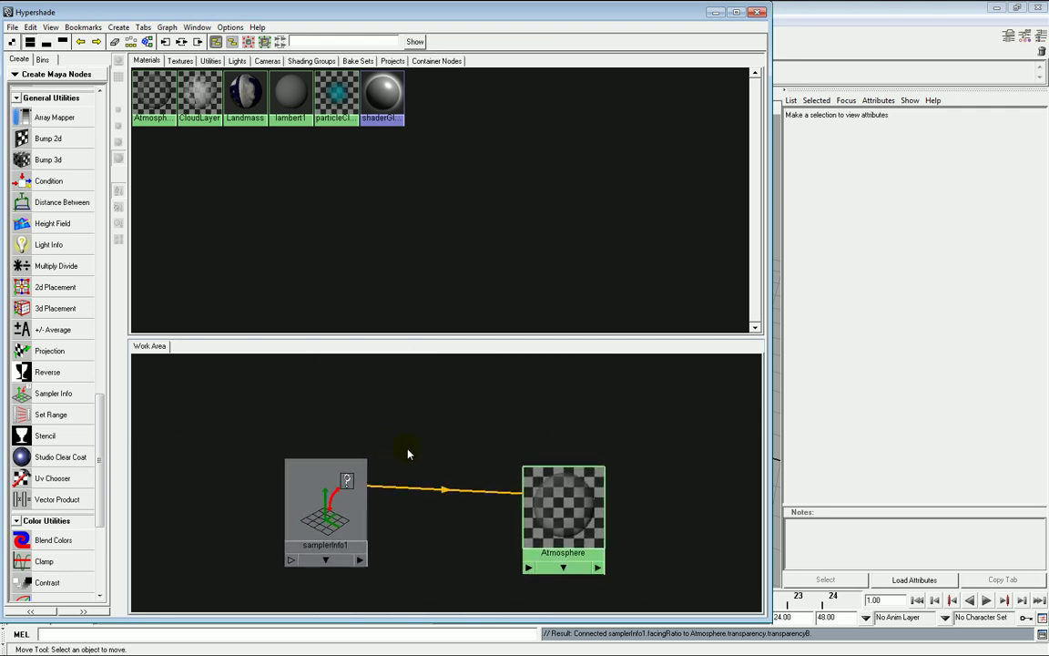
right_click(355, 395)
left_click(271, 401)
left_click_drag(98, 429, 109, 492)
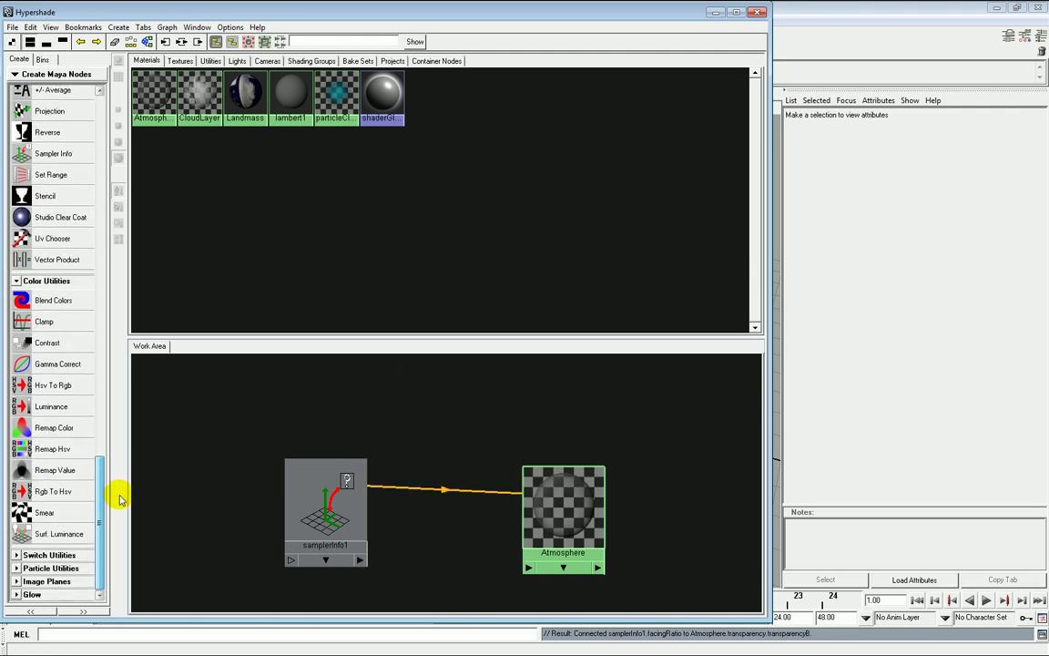
left_click(50, 471)
left_click_drag(200, 501, 441, 401)
middle_click_drag(526, 397, 501, 412, "alt")
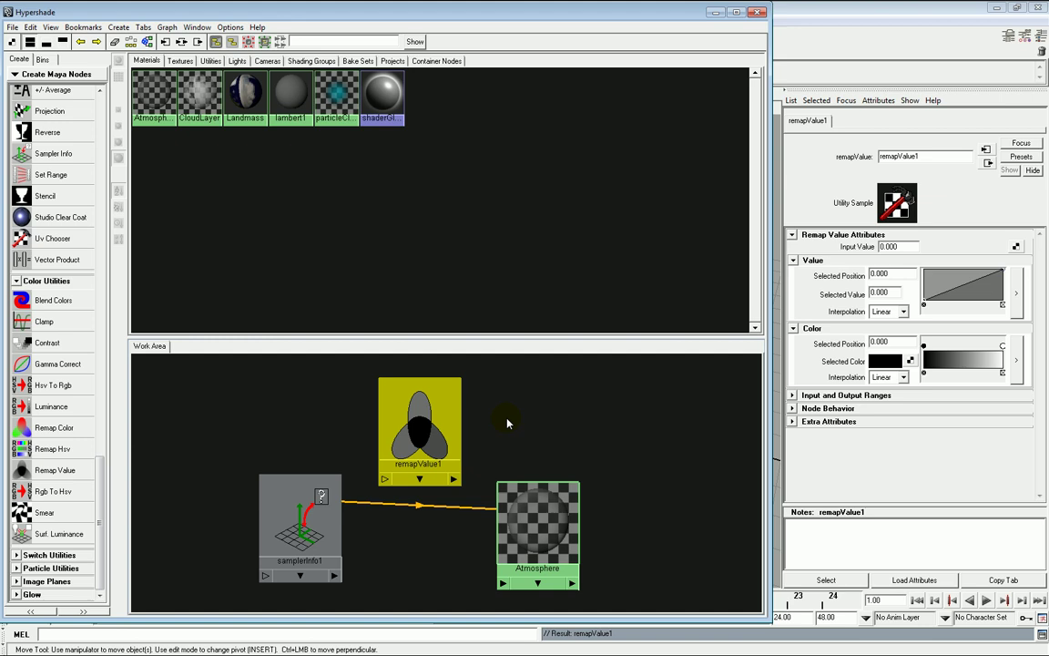
Connect the Sampler Info's facingRatio to the Remap Value node's inputValue, then close the Connection Editor.
middle_click_drag(289, 514, 420, 428)
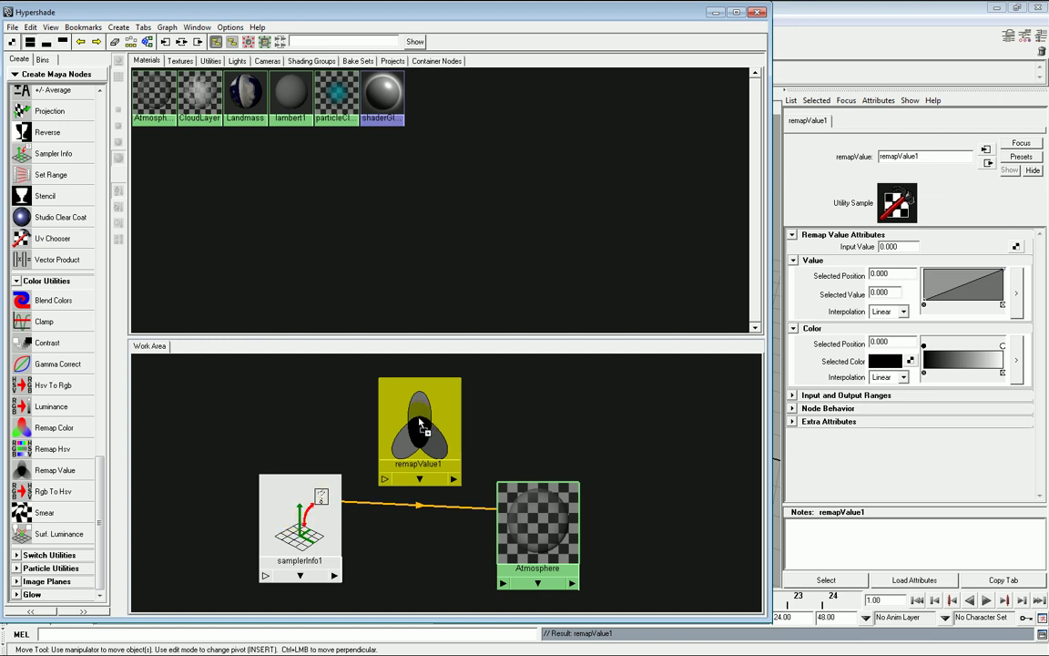
middle_click_drag(419, 419, 419, 422)
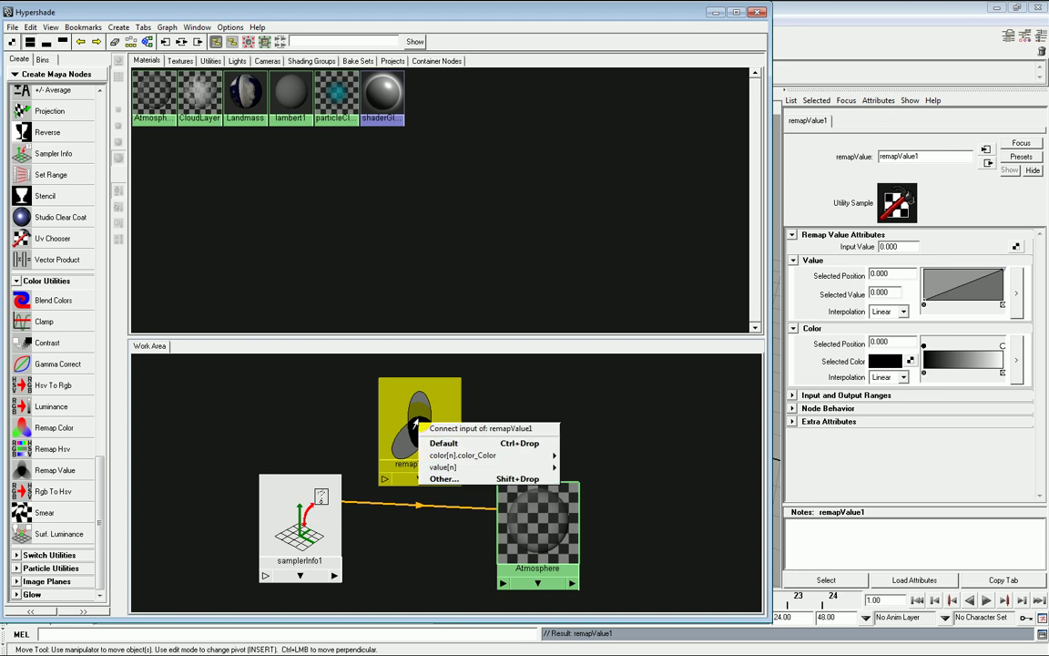
left_click(496, 480)
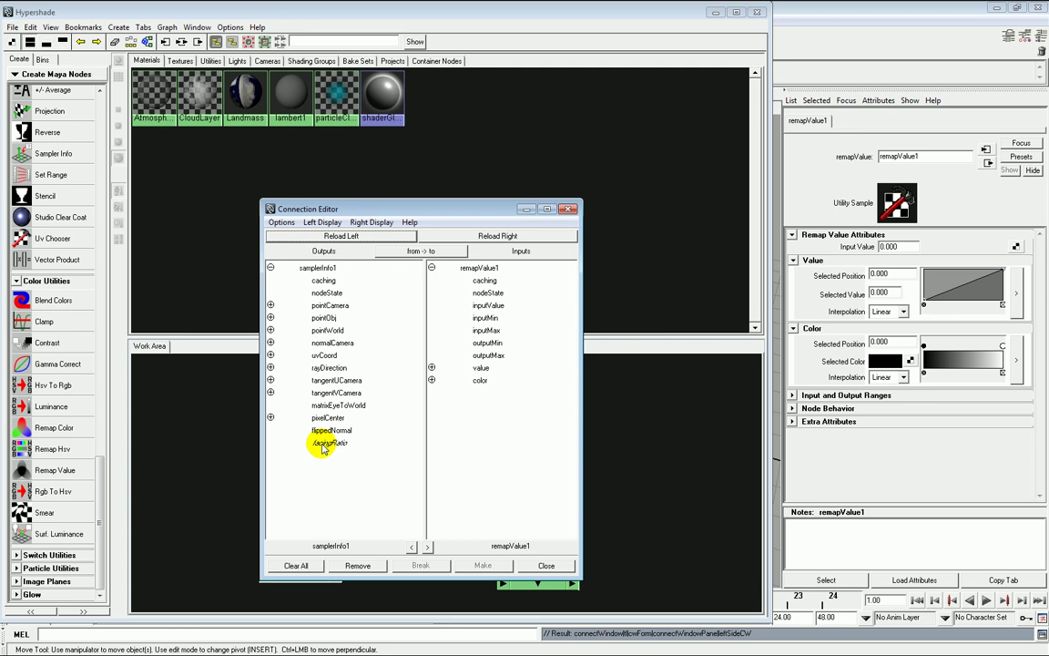
left_click(323, 446)
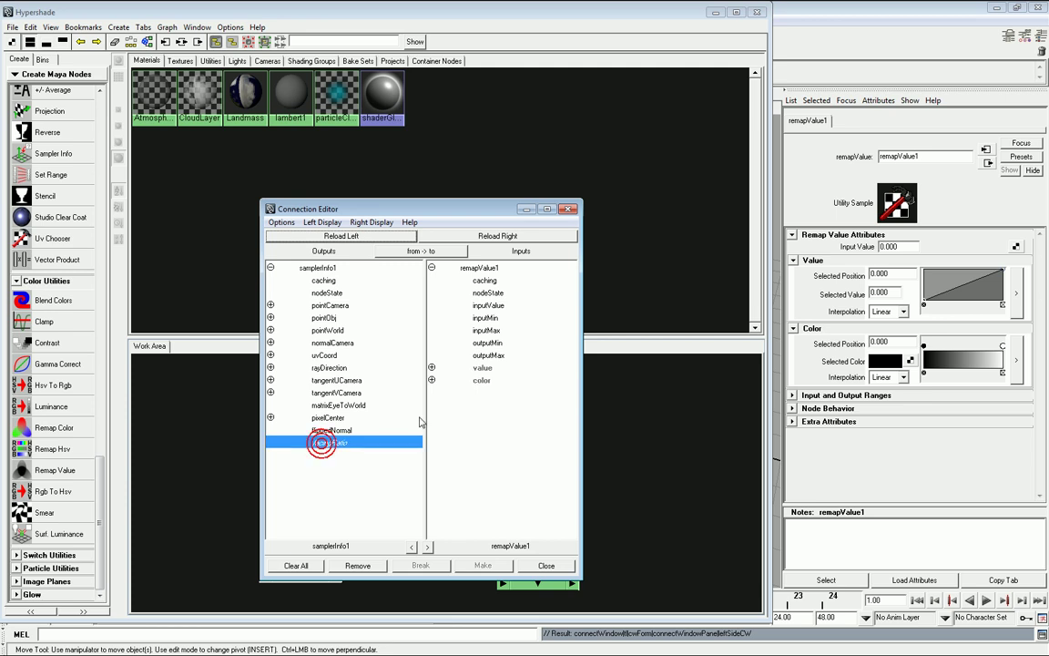
left_click(487, 305)
left_click(546, 565)
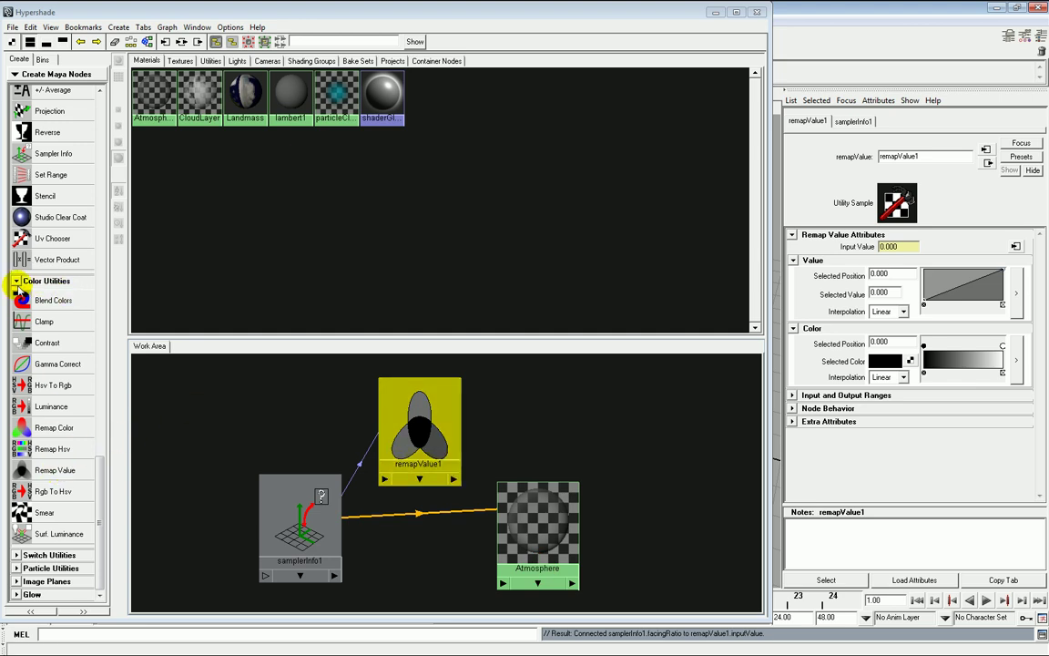
Connect the Remap Value node's color output to the Atmosphere's transparency and delete the direct connection from the Sampler Info node.
middle_click_drag(578, 416, 526, 414, "alt")
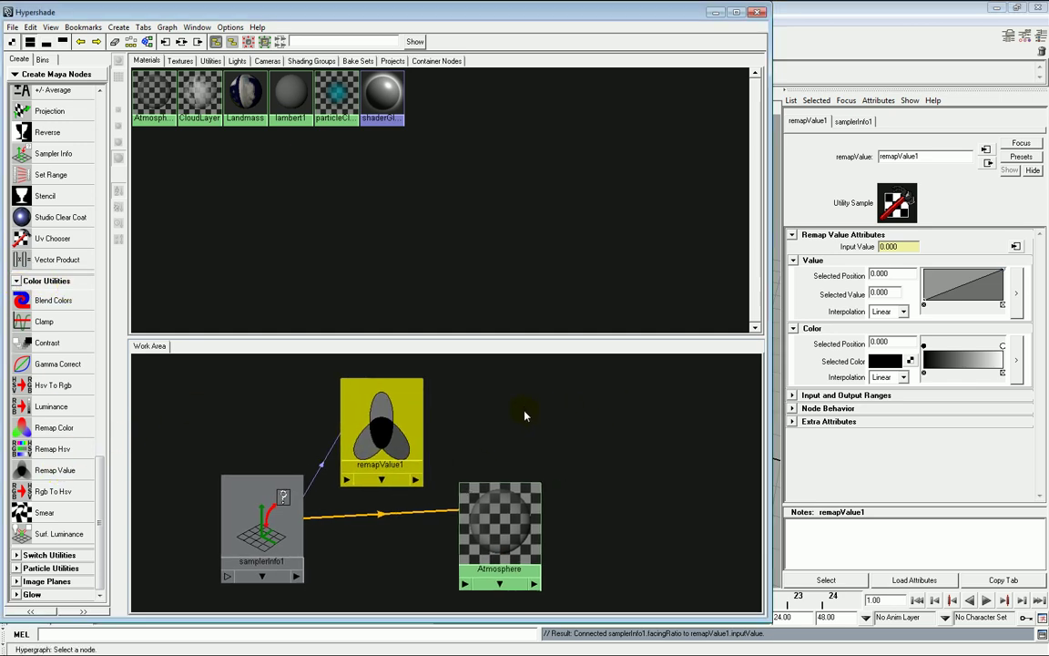
scroll(526, 415, "up", 1)
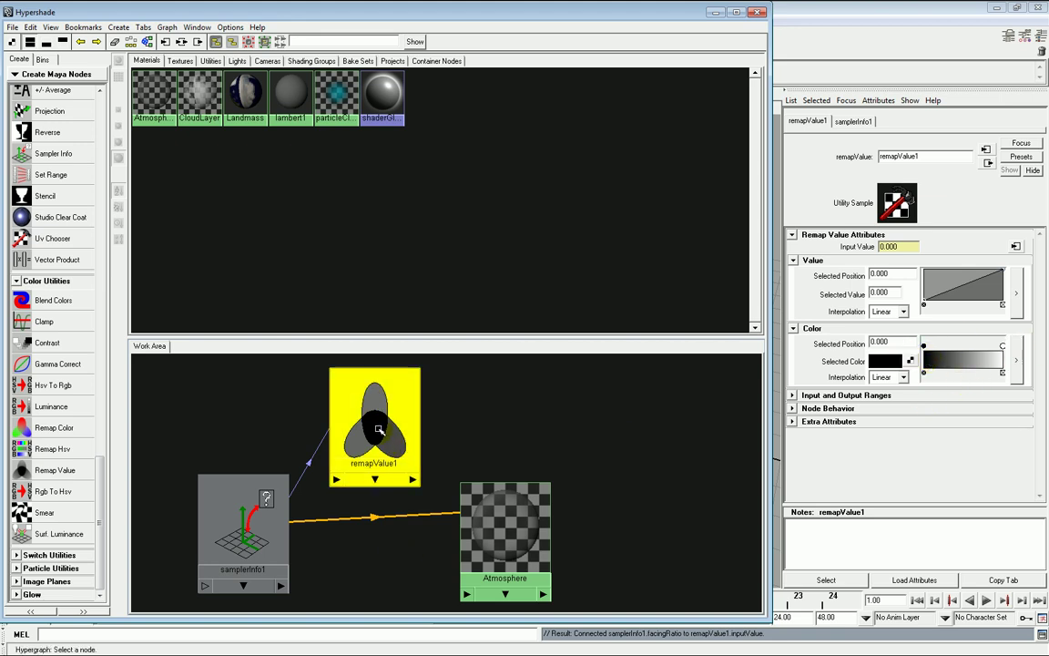
middle_click_drag(490, 510, 490, 510)
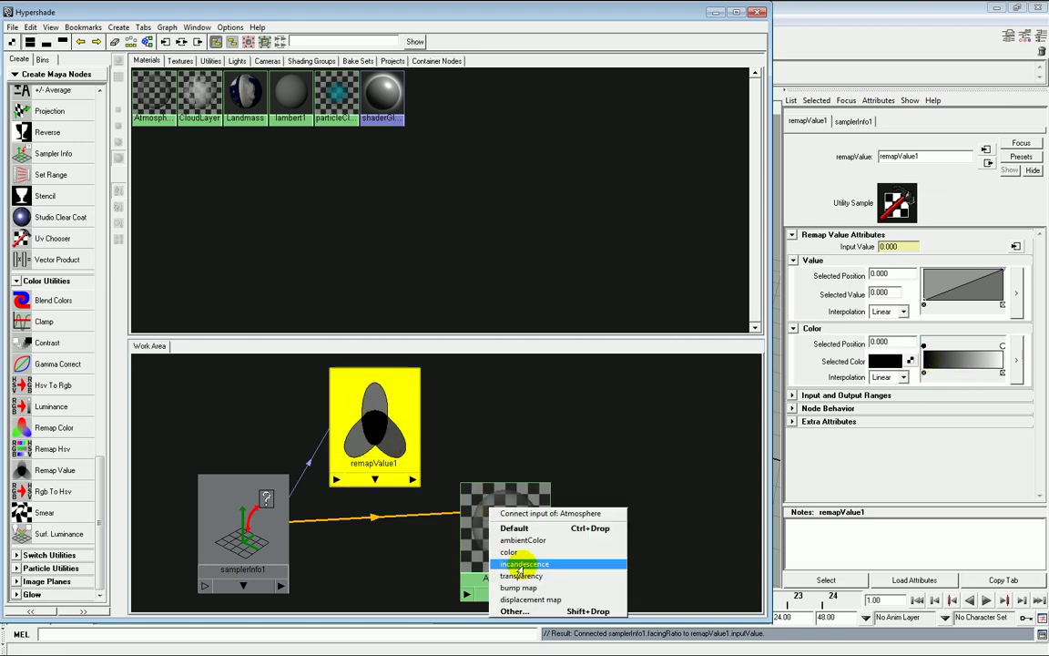
left_click(531, 575)
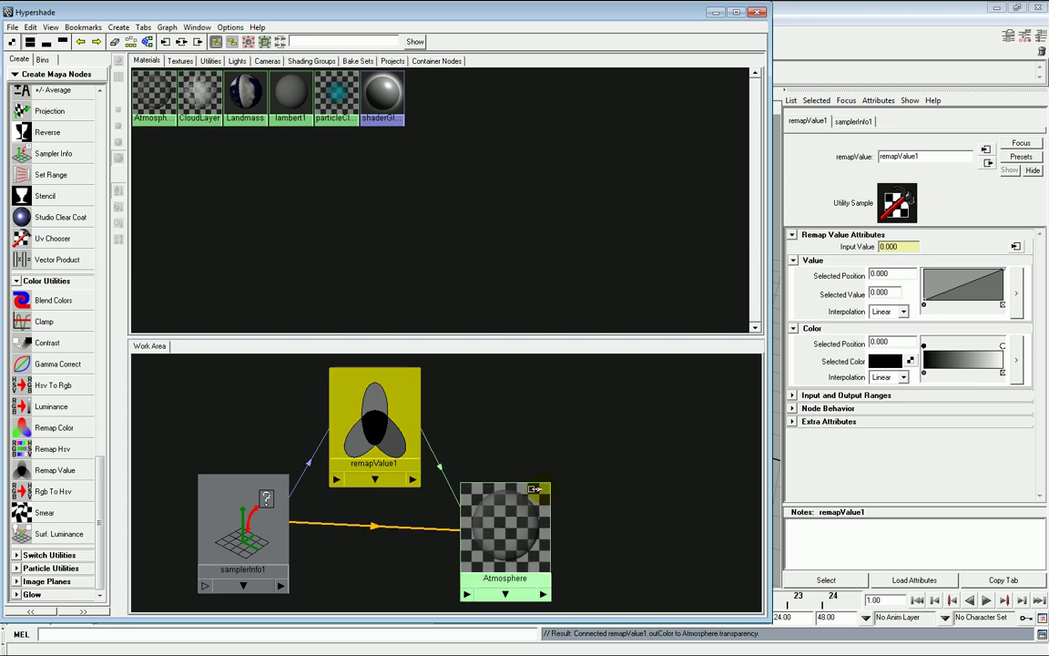
left_click(378, 513)
key("Delete")
left_click(506, 537)
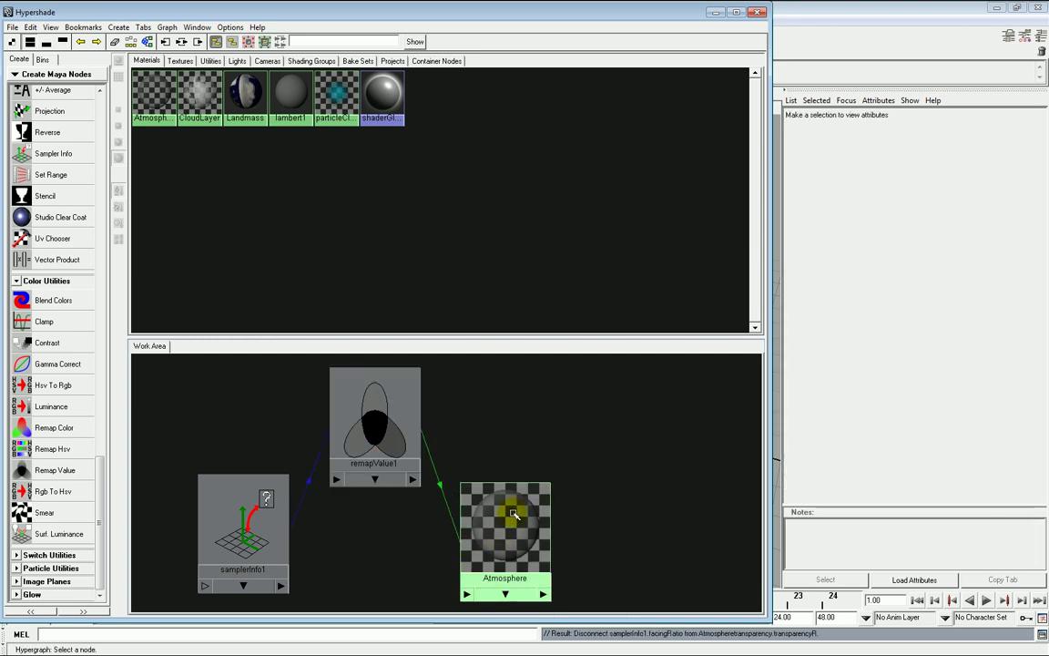
middle_click_drag(566, 561, 628, 562, "alt")
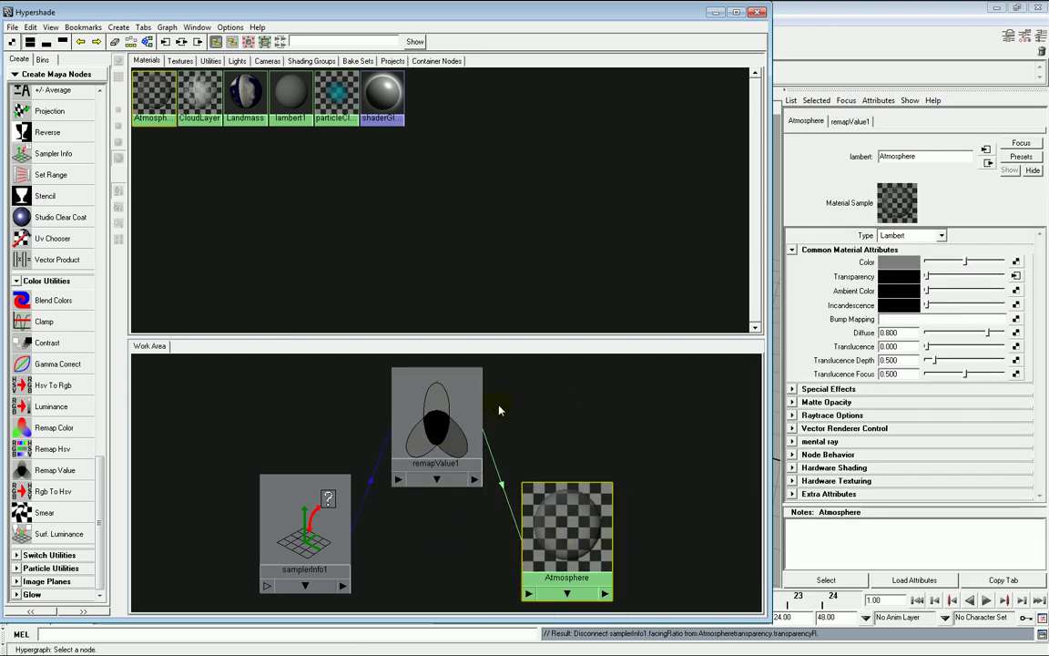
Move the black marker of the Remap Value color ramp to position 0.591 and inspect the Atmosphere swatch.
left_click(449, 375)
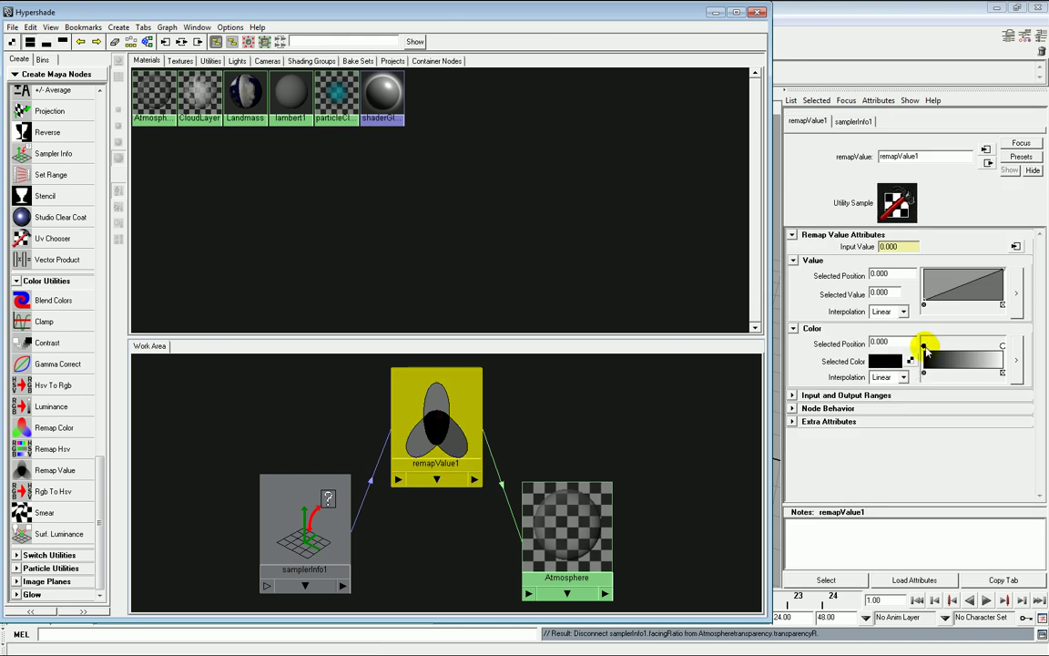
left_click_drag(925, 351, 970, 346)
middle_click_drag(541, 505, 451, 440, "alt")
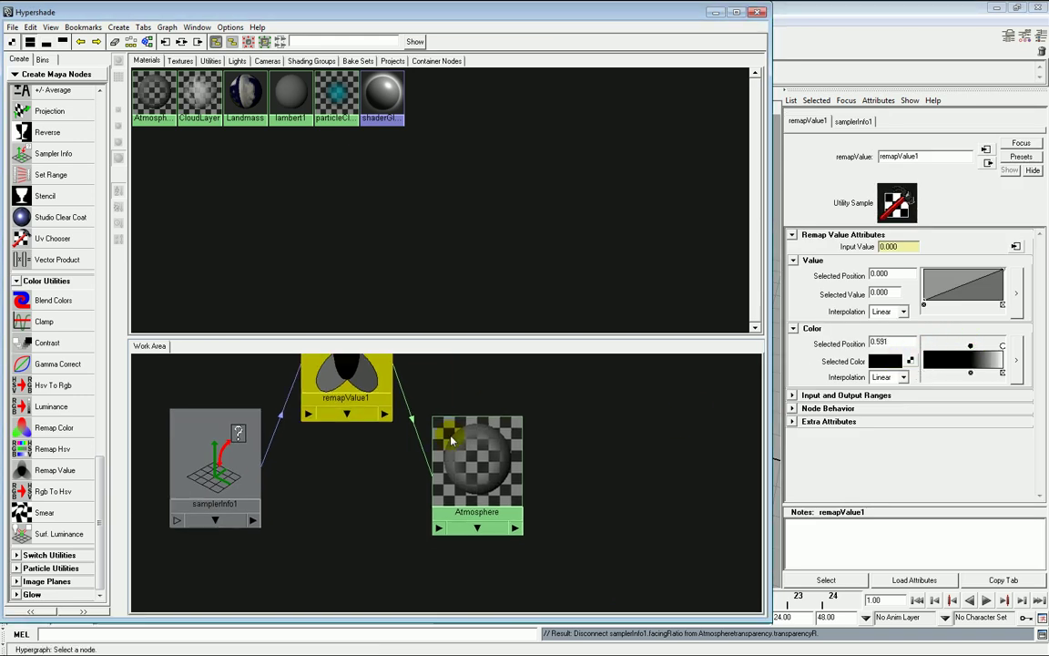
right_click_drag(451, 440, 625, 447, "alt")
middle_click_drag(601, 427, 553, 503, "alt")
right_click_drag(446, 454, 461, 413, "alt")
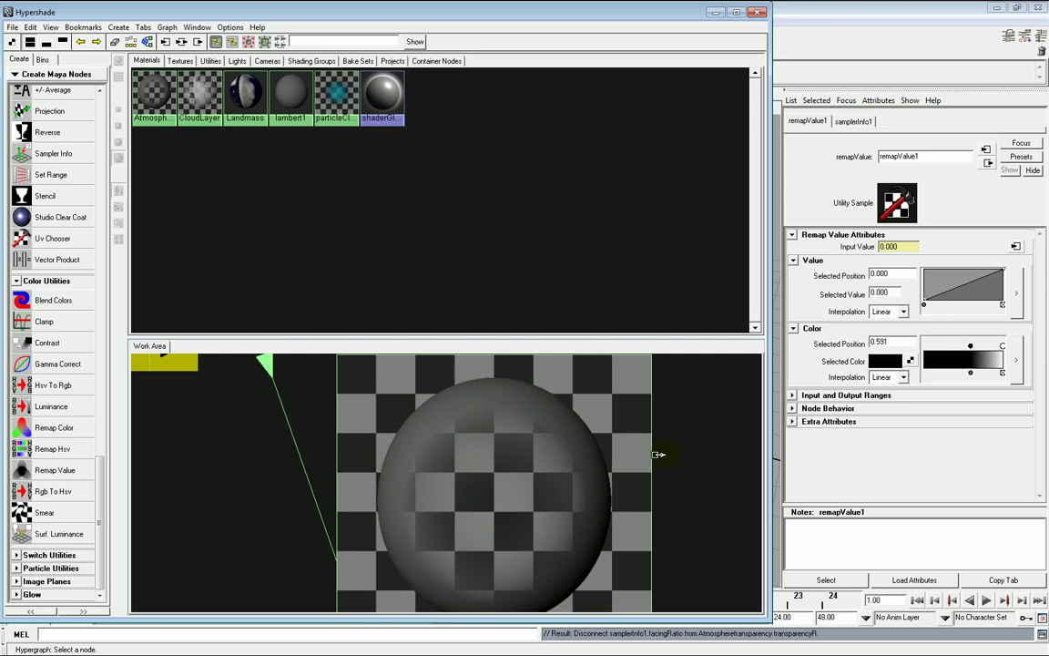
right_click_drag(658, 454, 323, 386, "alt")
middle_click_drag(416, 411, 559, 439, "alt")
right_click_drag(542, 424, 463, 416, "alt")
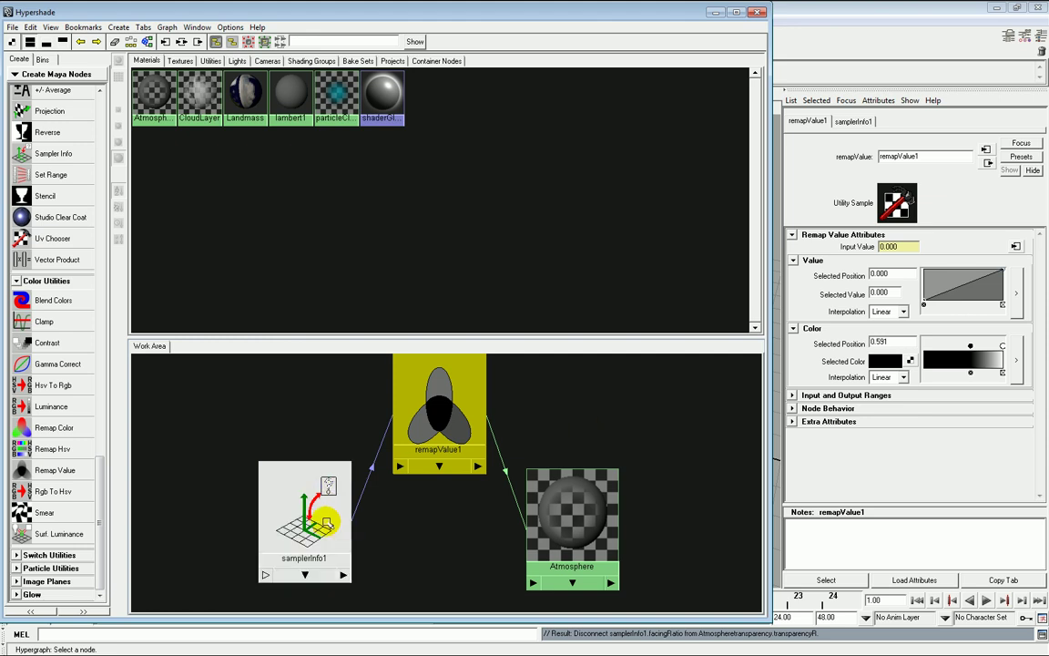
Set the Atmosphere material's color to bright blue with H 195.79, S 0.835 and V 1.000.
middle_click_drag(272, 534, 568, 516)
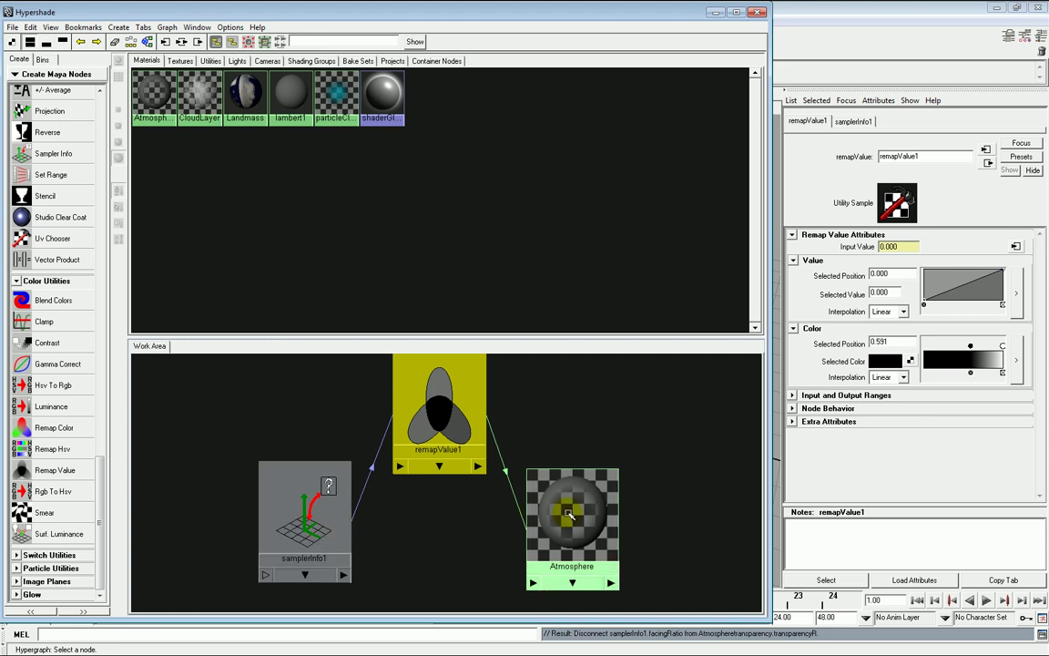
left_click(508, 462)
key("a")
left_click(528, 532)
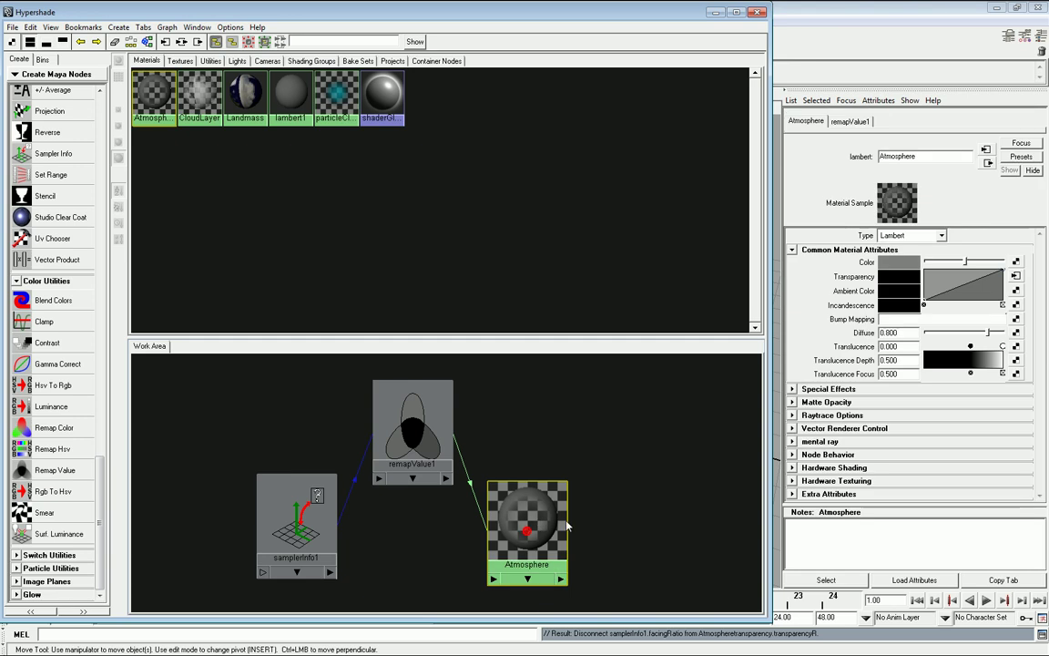
left_click(899, 263)
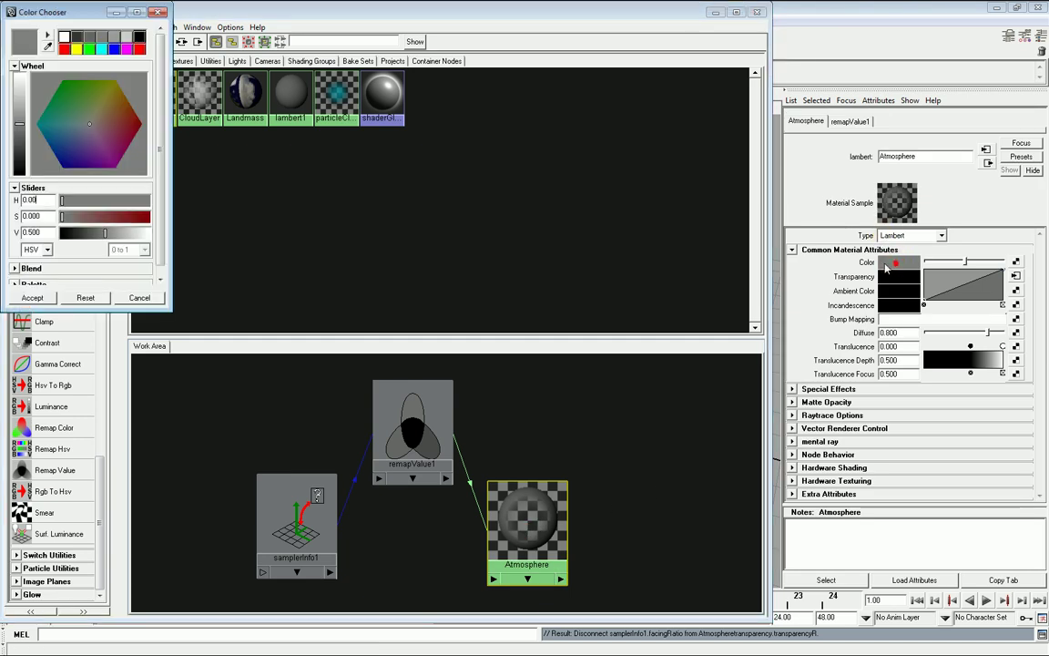
mouse_move(89, 124)
left_mouse_down()
mouse_move(50, 134)
mouse_move(17, 79)
left_mouse_up()
left_click(32, 297)
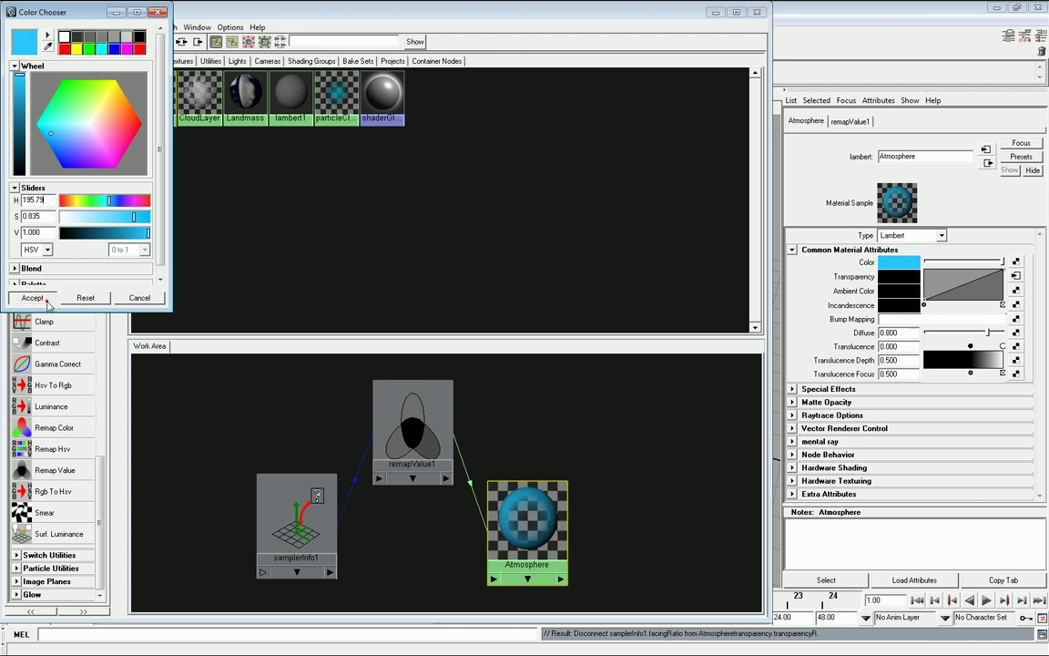
left_click(585, 520)
left_click(547, 521)
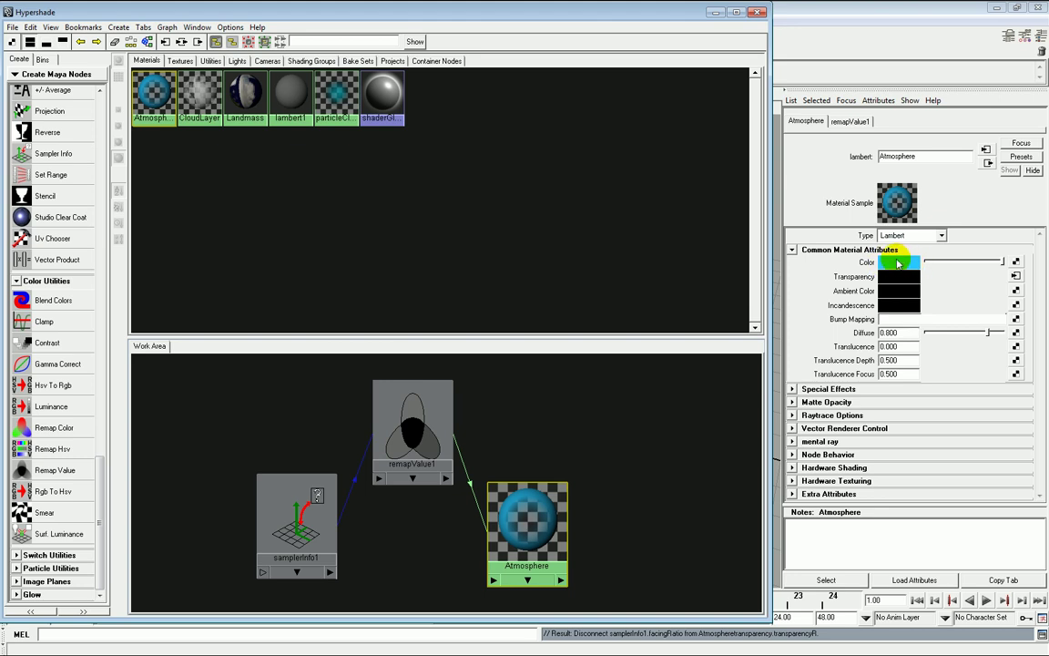
Change the Atmosphere material's color to a paler, less saturated light blue.
left_click(897, 264)
left_click(71, 135)
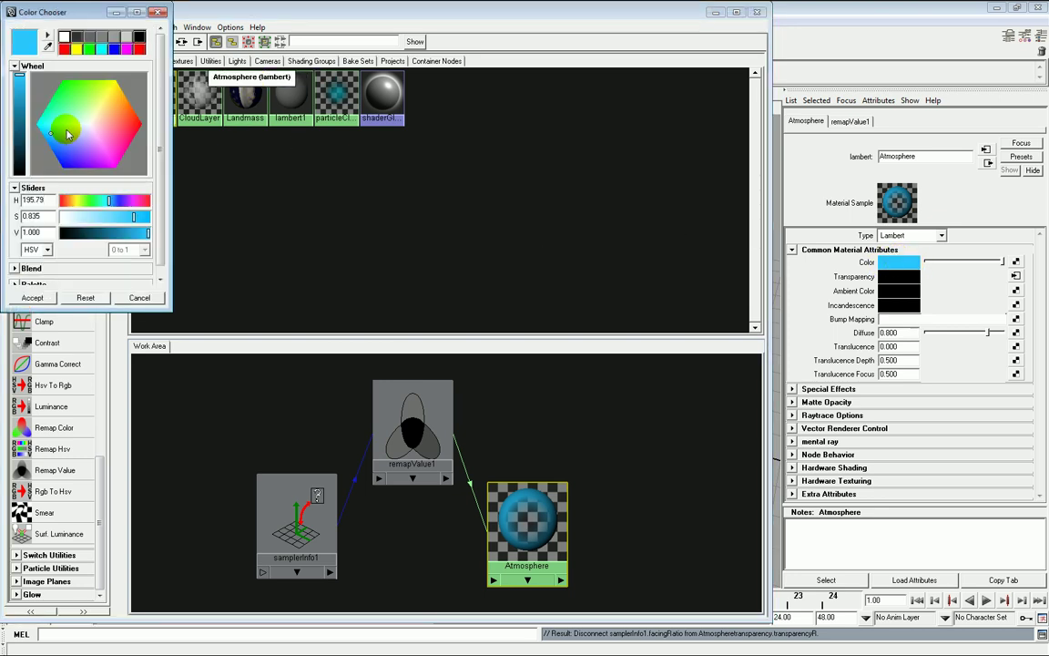
left_click(32, 298)
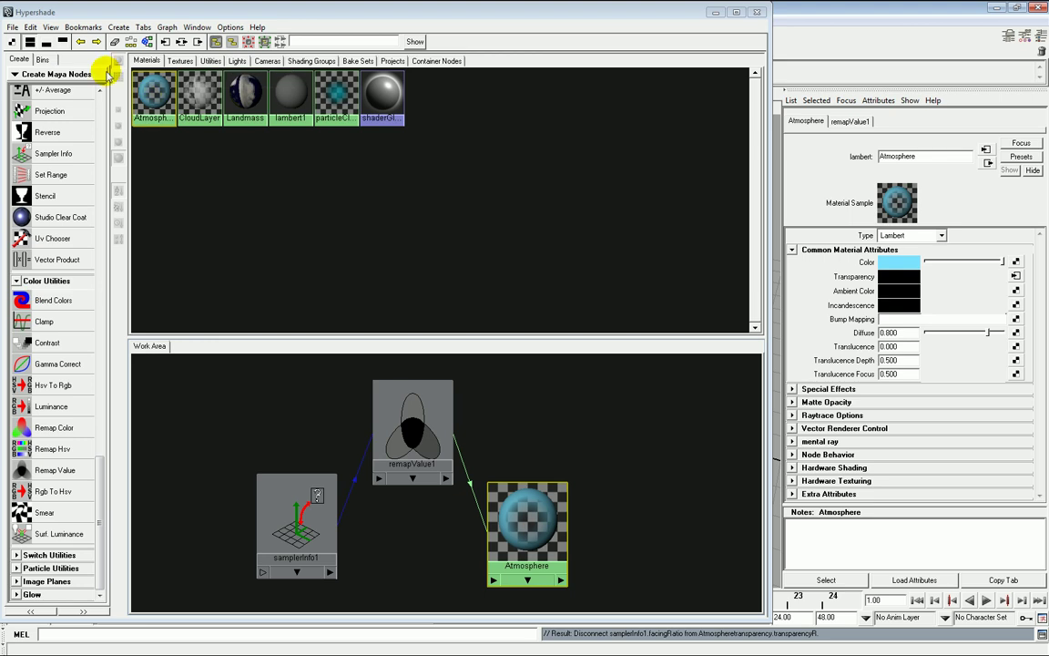
Return the Remap Value color ramp's black marker to position 0.000, move the white marker to 0.701, and inspect the Atmosphere swatch.
left_click(413, 424)
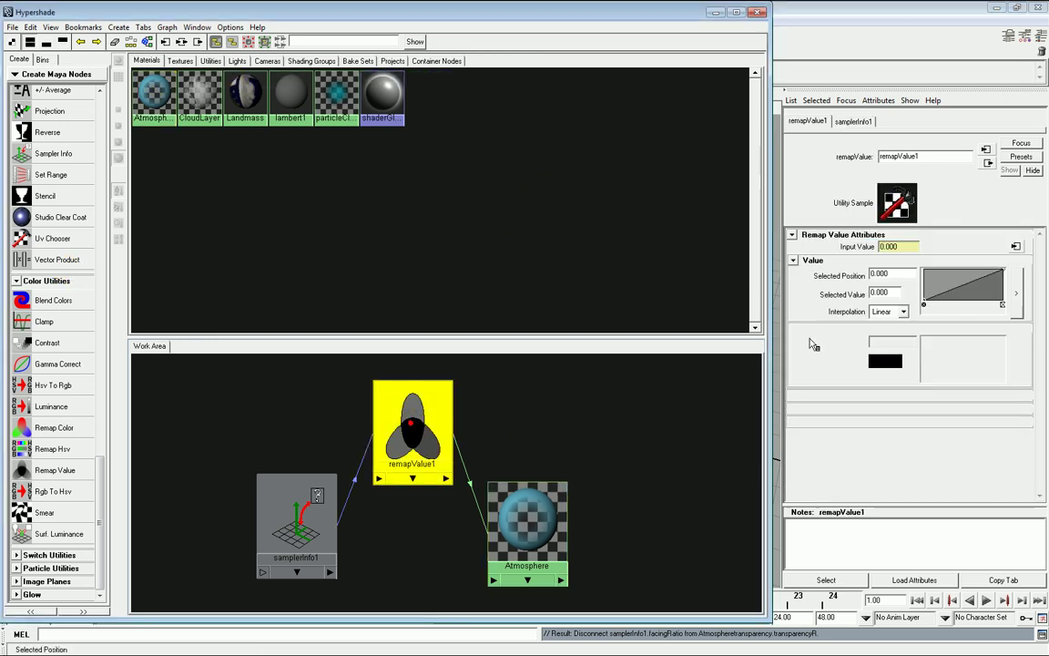
left_click_drag(948, 351, 914, 355)
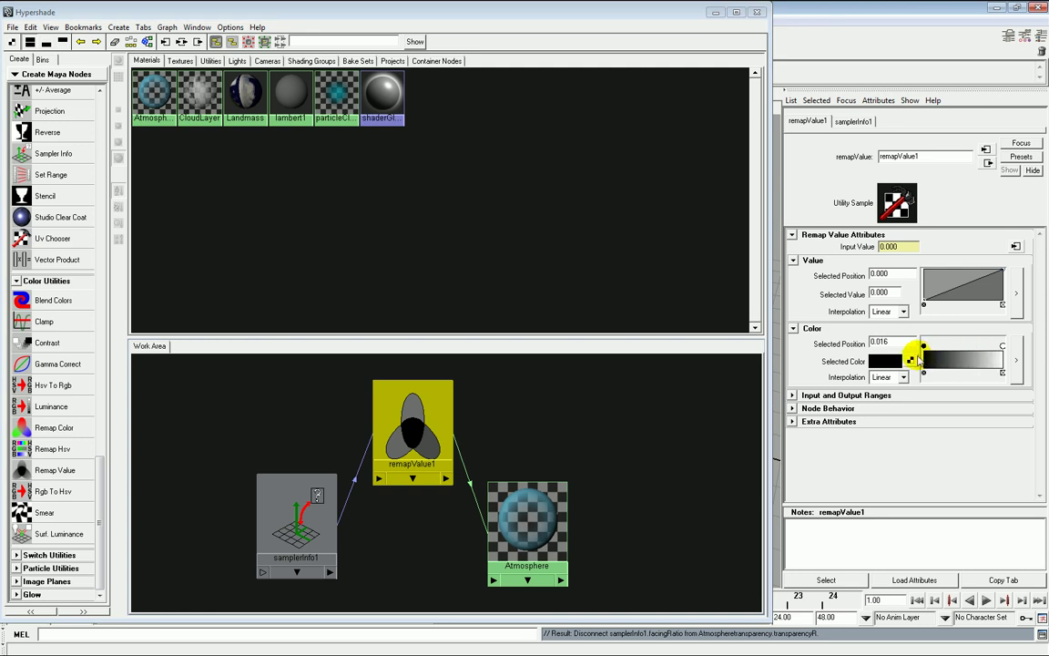
left_click_drag(1003, 347, 981, 350)
right_click_drag(611, 560, 771, 507, "alt")
right_click_drag(462, 501, 586, 469, "alt")
middle_click_drag(587, 469, 669, 514, "alt")
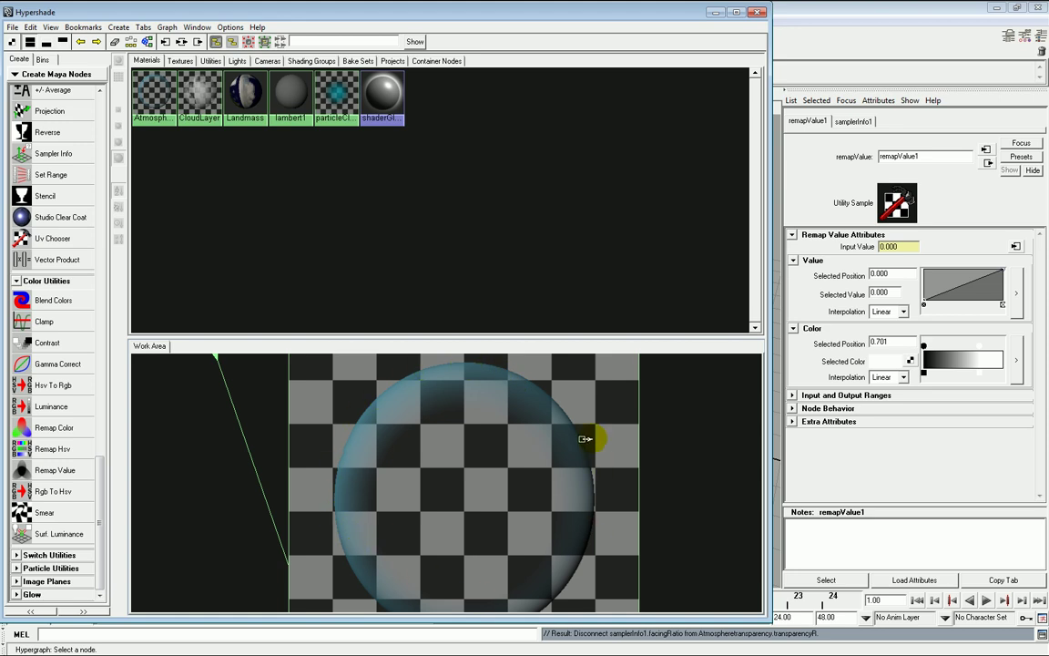
left_click(923, 346)
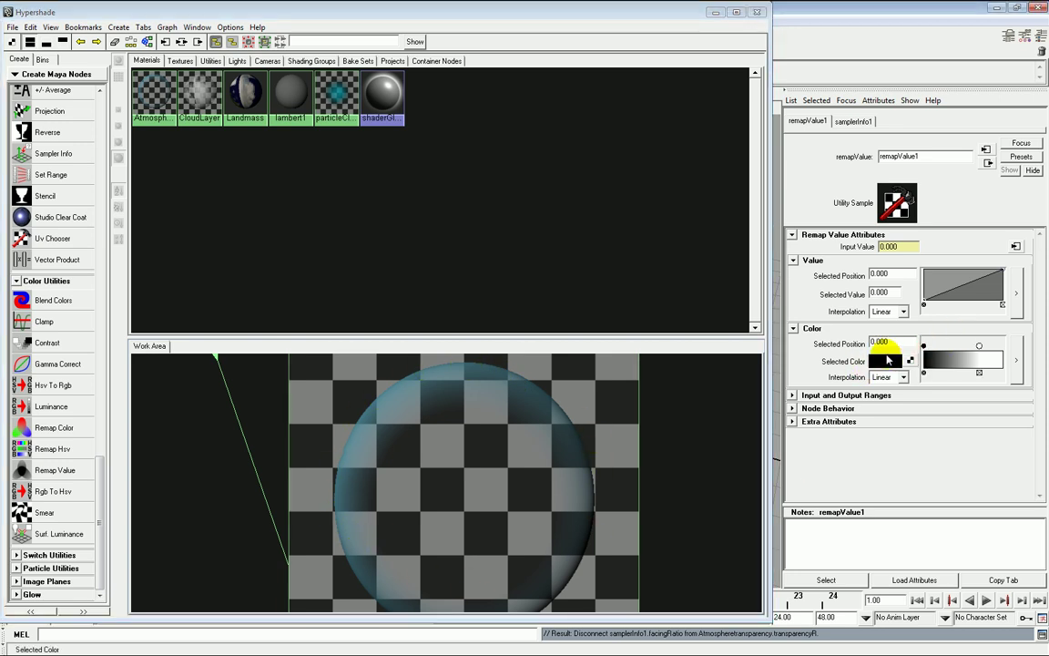
Duplicate the Remap Value node and place the copy directly below the original.
scroll(473, 437, "down", 2)
scroll(435, 426, "down", 3)
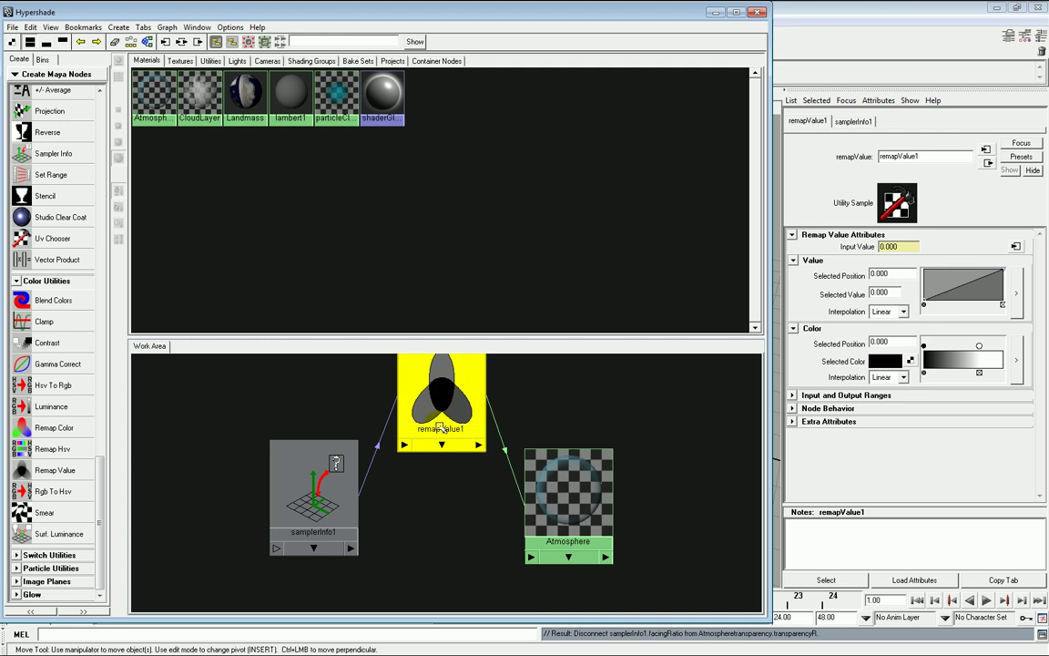
key("ctrl+d")
left_click_drag(286, 393, 435, 528)
Connect the Sampler Info's facingRatio to the duplicated Remap Value node's inputValue, then close the Connection Editor.
middle_click_drag(313, 501, 443, 518)
left_click(469, 570)
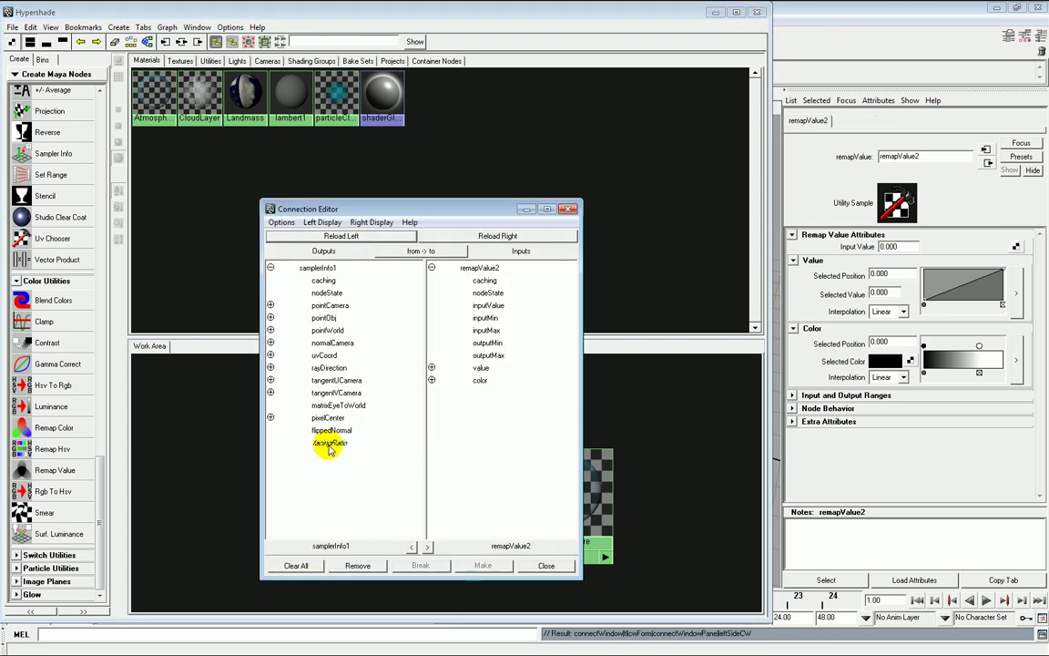
left_click(329, 442)
left_click(482, 305)
left_click(545, 565)
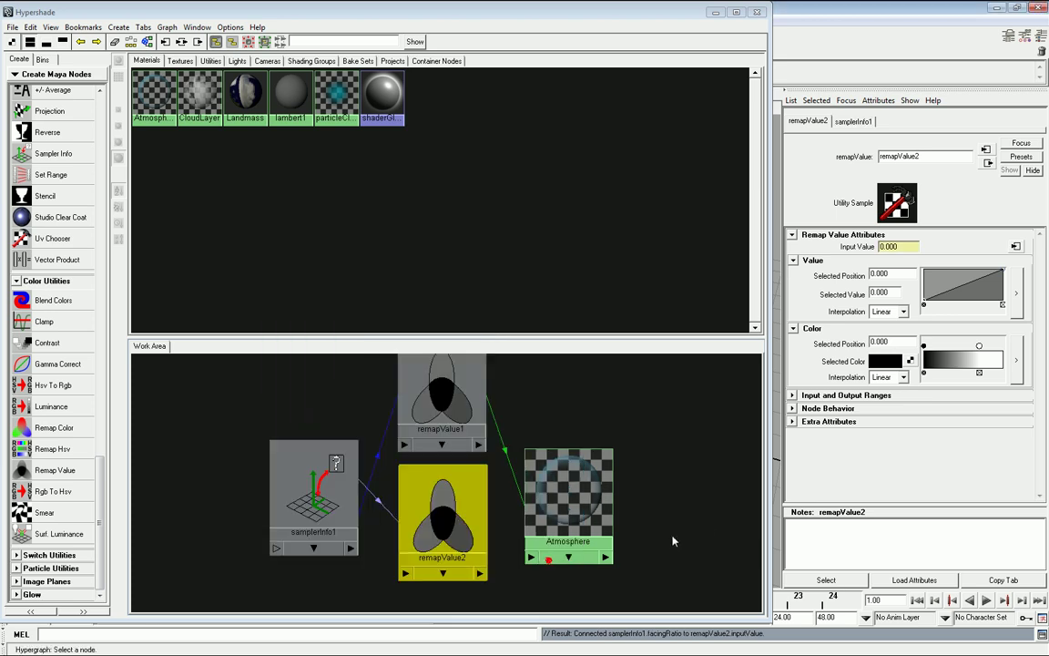
Connect the duplicated Remap Value node's output to the Atmosphere material's Glow Intensity.
left_click(708, 519)
left_click(553, 492)
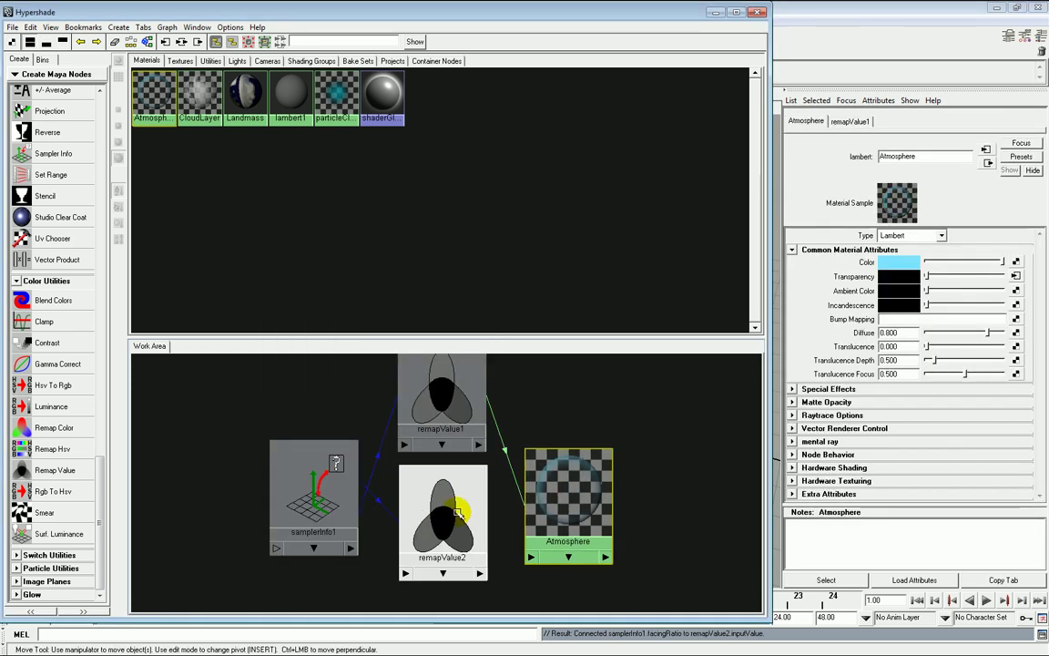
left_click(814, 389)
middle_click_drag(422, 503, 578, 488)
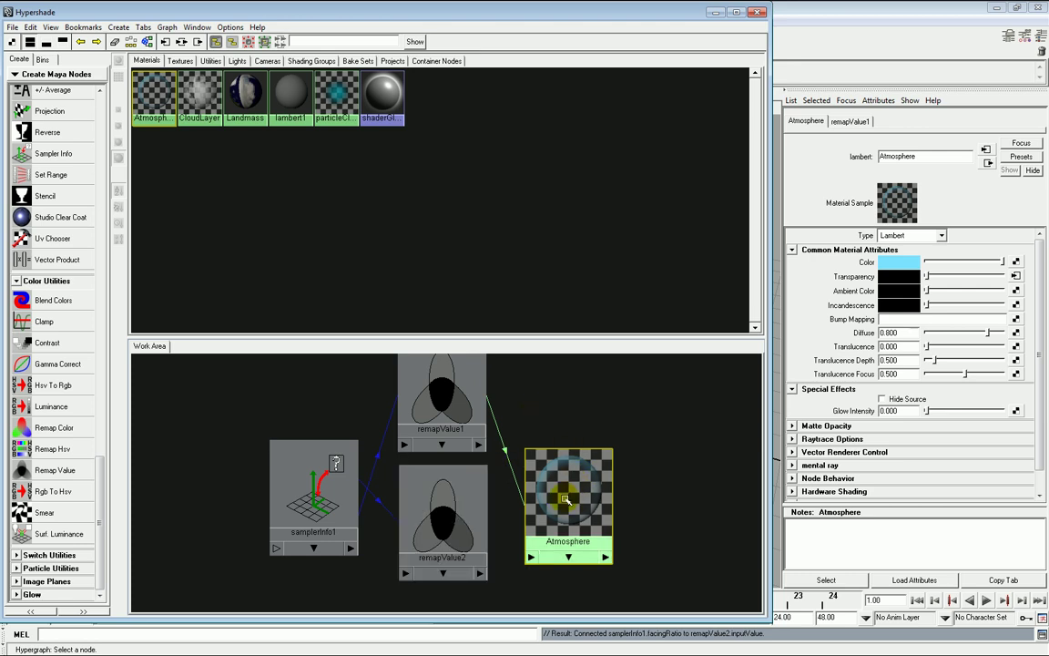
middle_click_drag(429, 507, 857, 416)
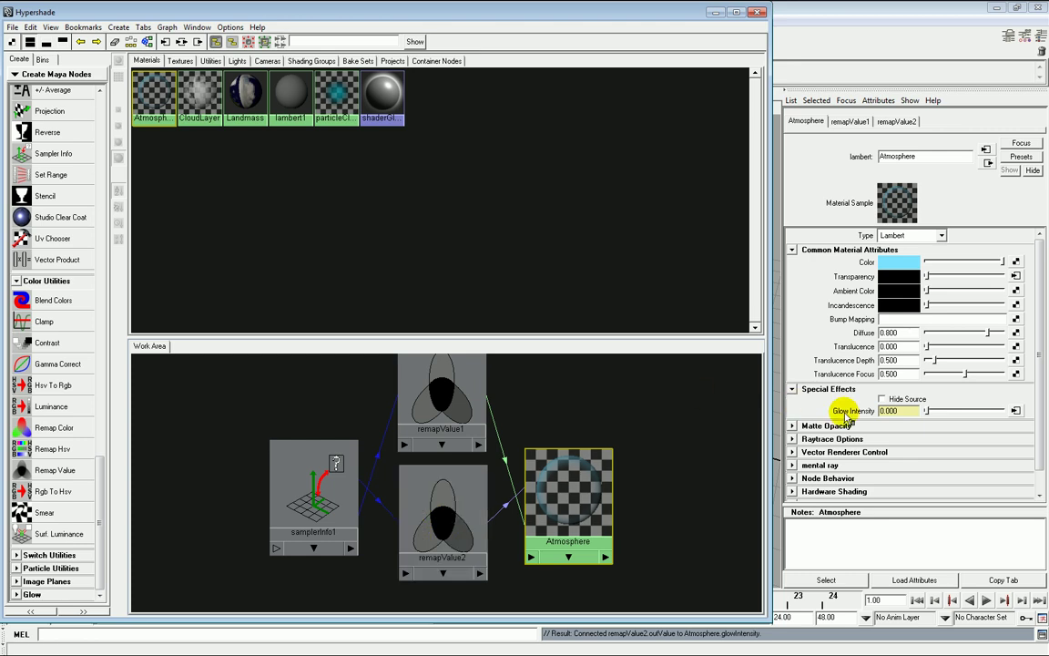
Reverse the duplicated Remap Value node's color ramp, placing white at position 0.000 and the black marker a short distance after it.
left_click(437, 496)
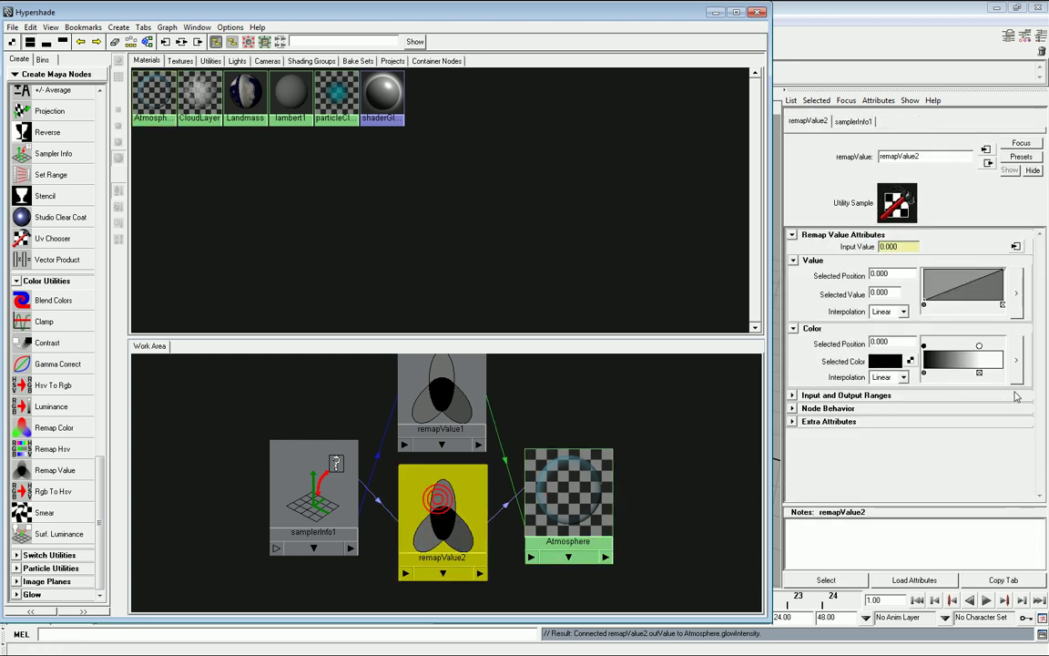
left_click(979, 345)
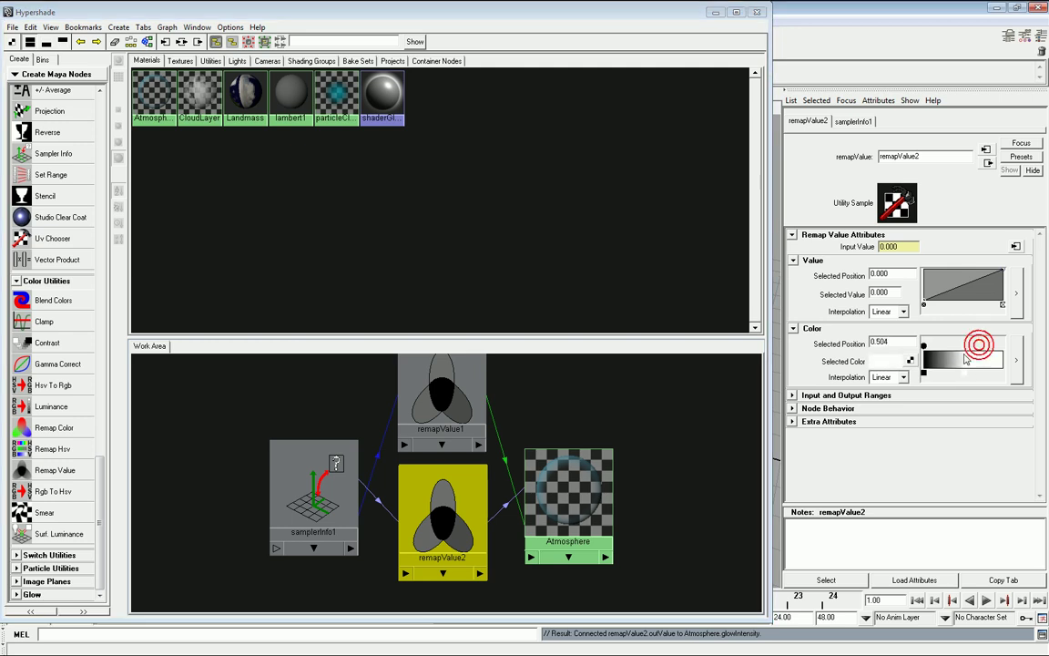
mouse_move(966, 359)
left_mouse_down()
mouse_move(934, 359)
mouse_move(964, 347)
mouse_move(922, 350)
mouse_move(935, 356)
left_mouse_up()
left_click(922, 353)
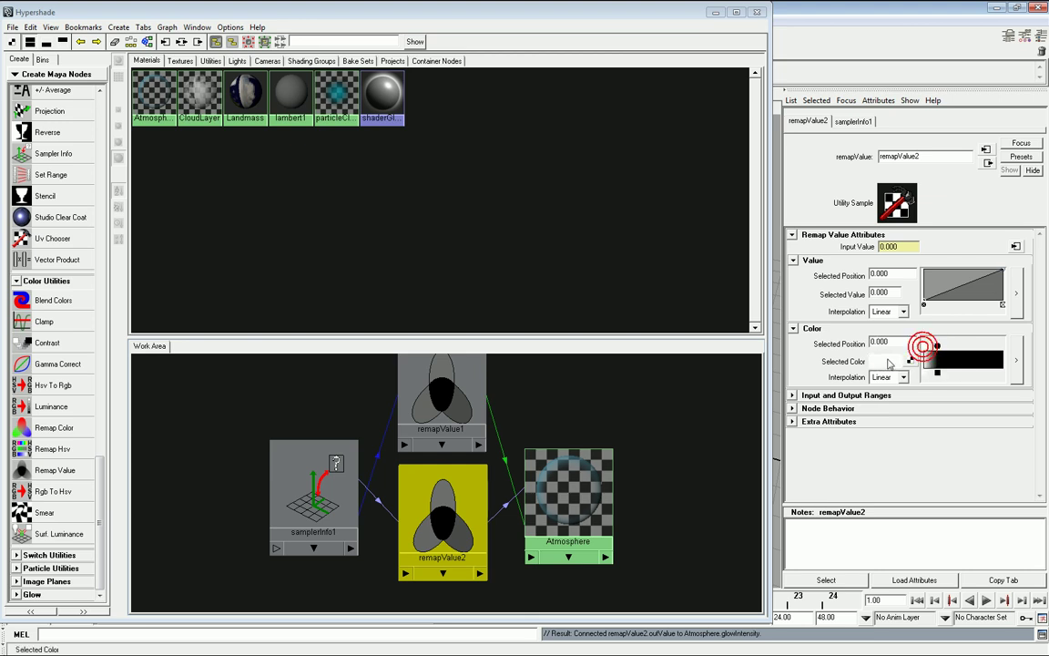
Darken the ramp's white marker at position 0.000 to a grey with a V value of 0.330.
left_click(888, 361)
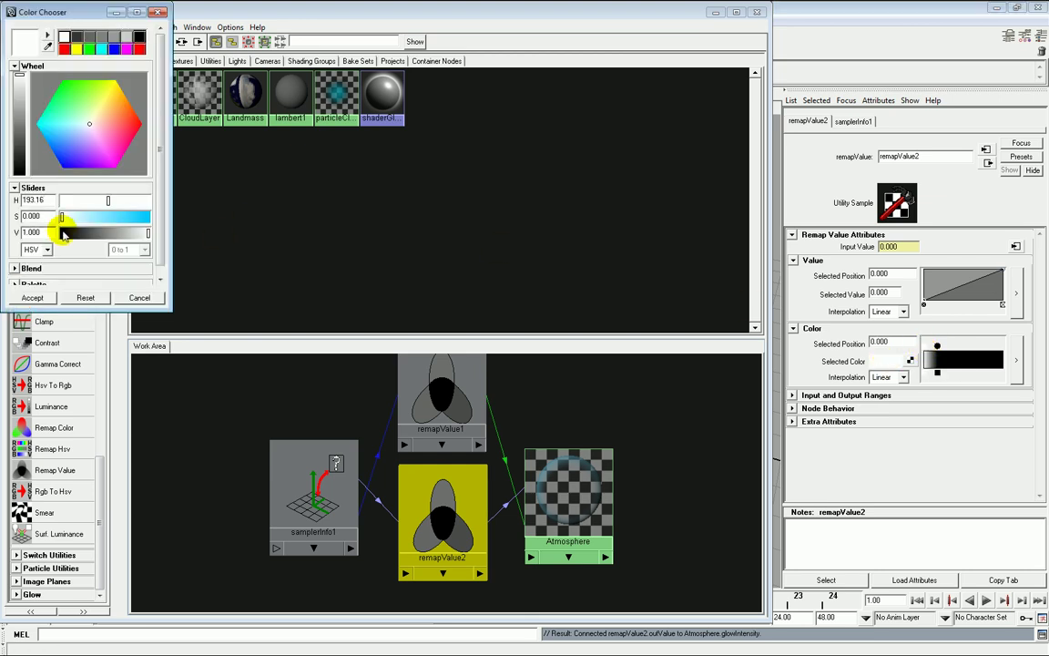
left_click(90, 233)
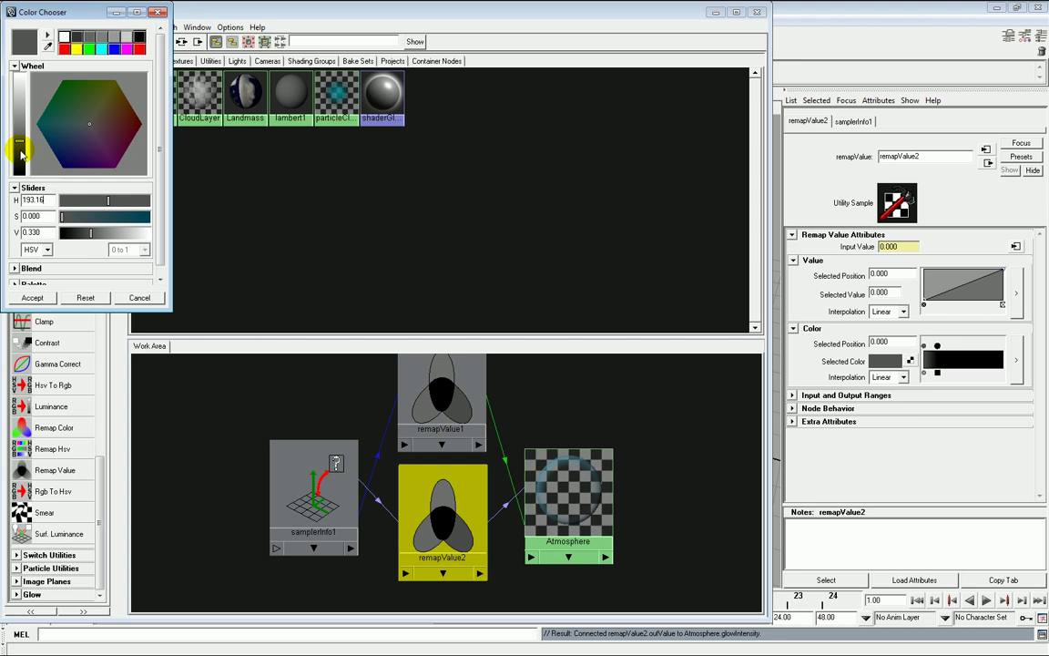
left_click(32, 297)
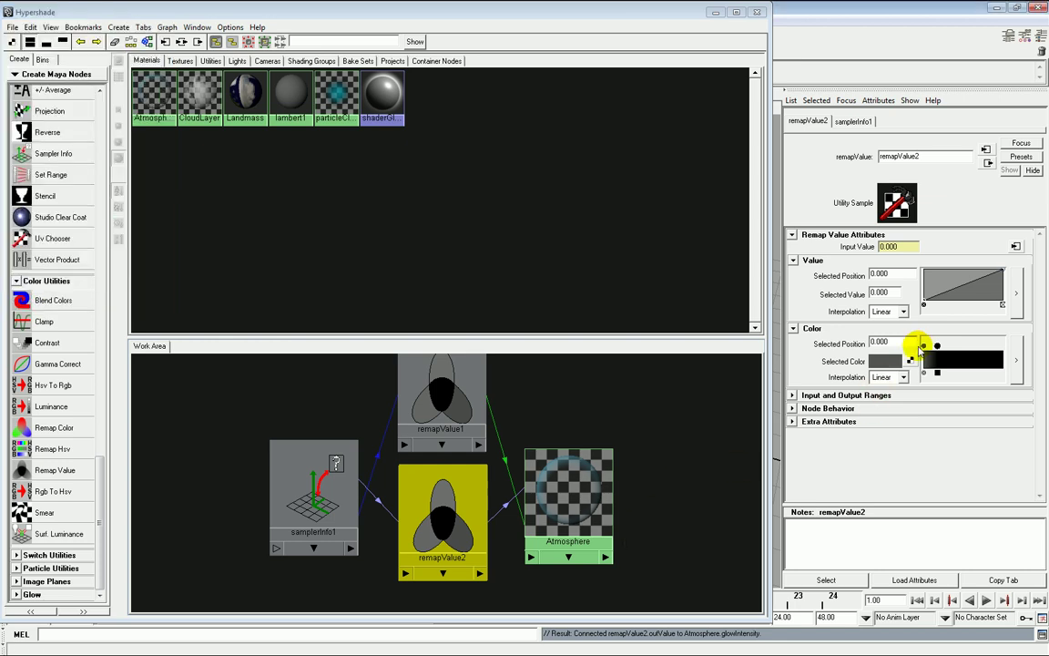
Set the Atmosphere material's Diffuse to 1.400.
left_click(609, 412)
left_click(567, 487)
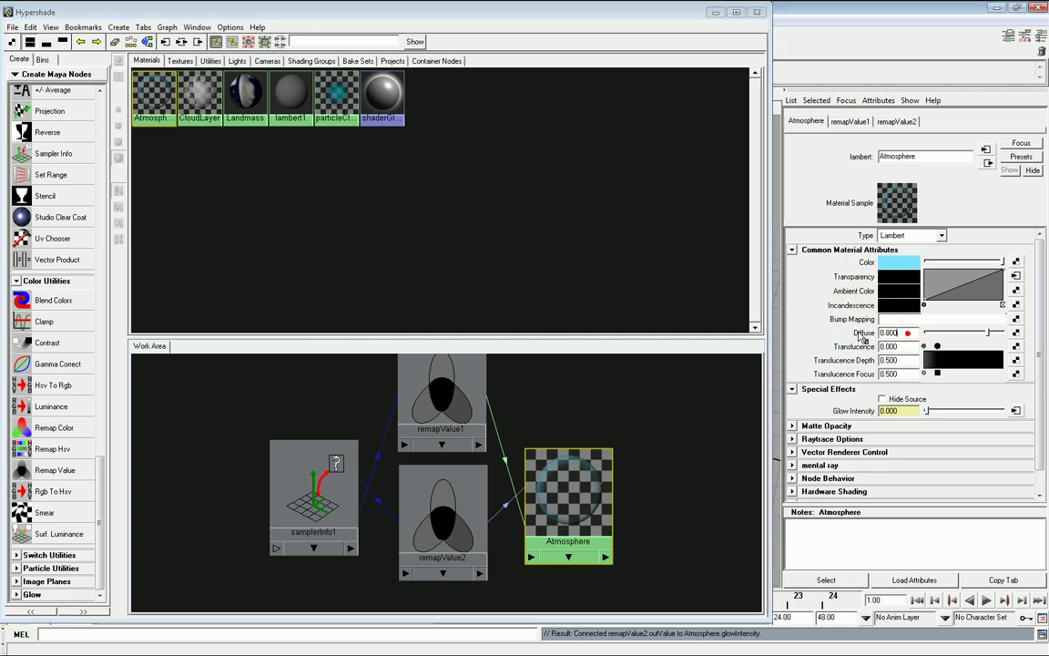
left_click(909, 333)
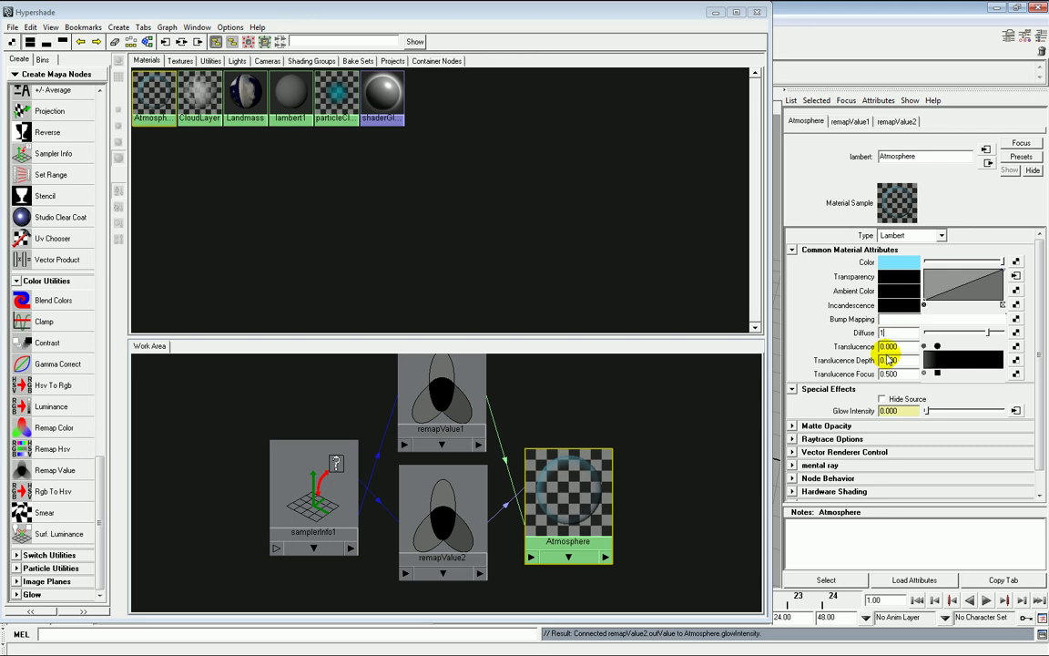
key("Return")
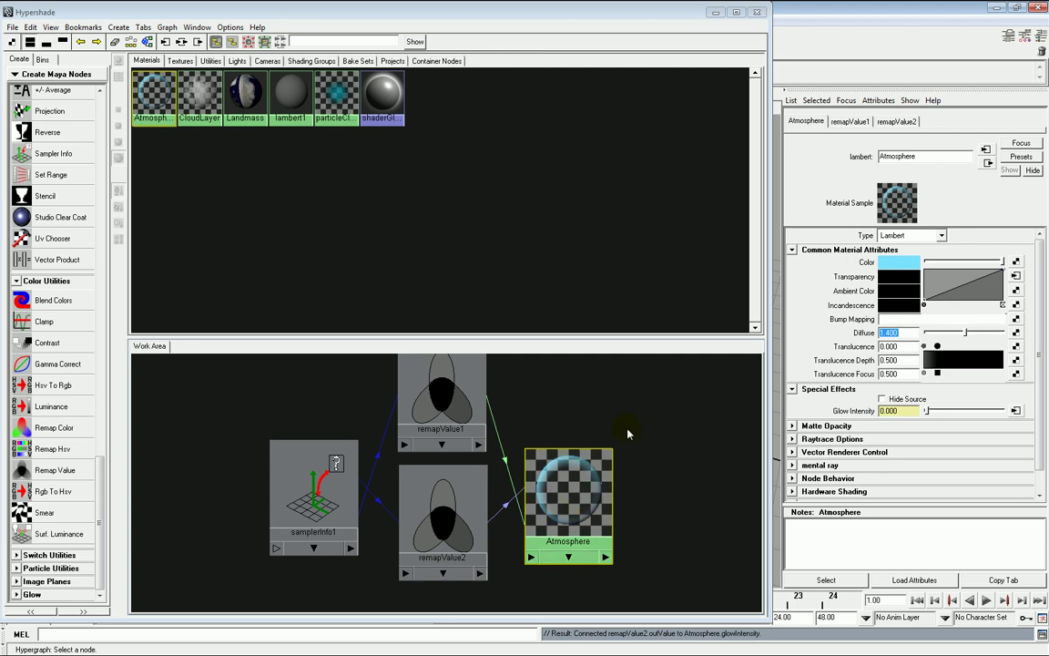
Deselect the Atmosphere material and minimize the Hypershade to return to the perspective view.
left_click(627, 431)
left_click(580, 181)
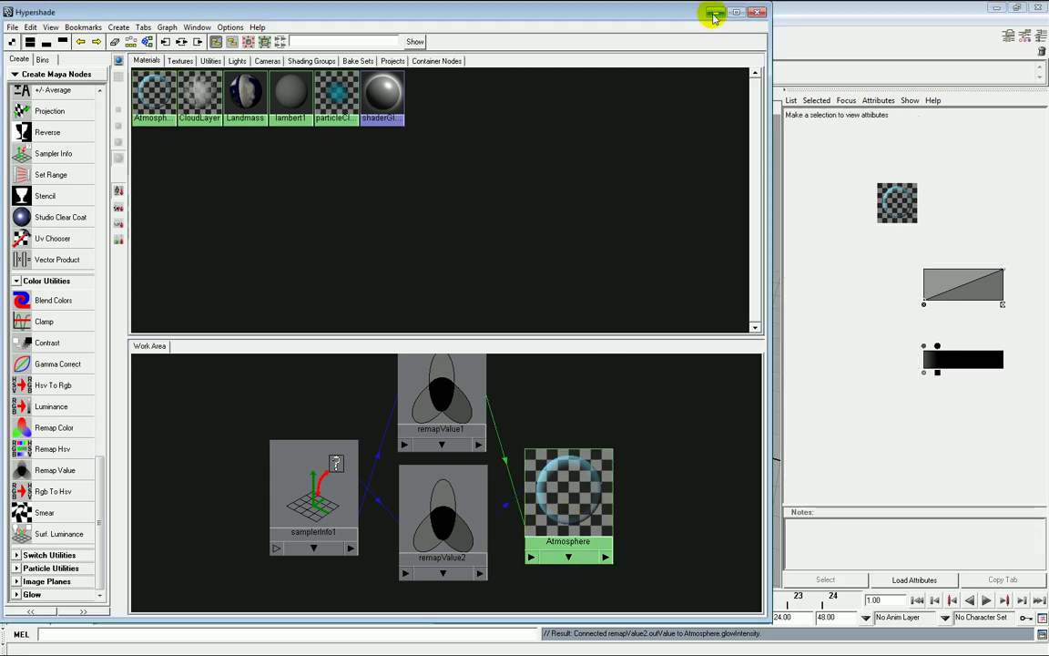
left_click(715, 13)
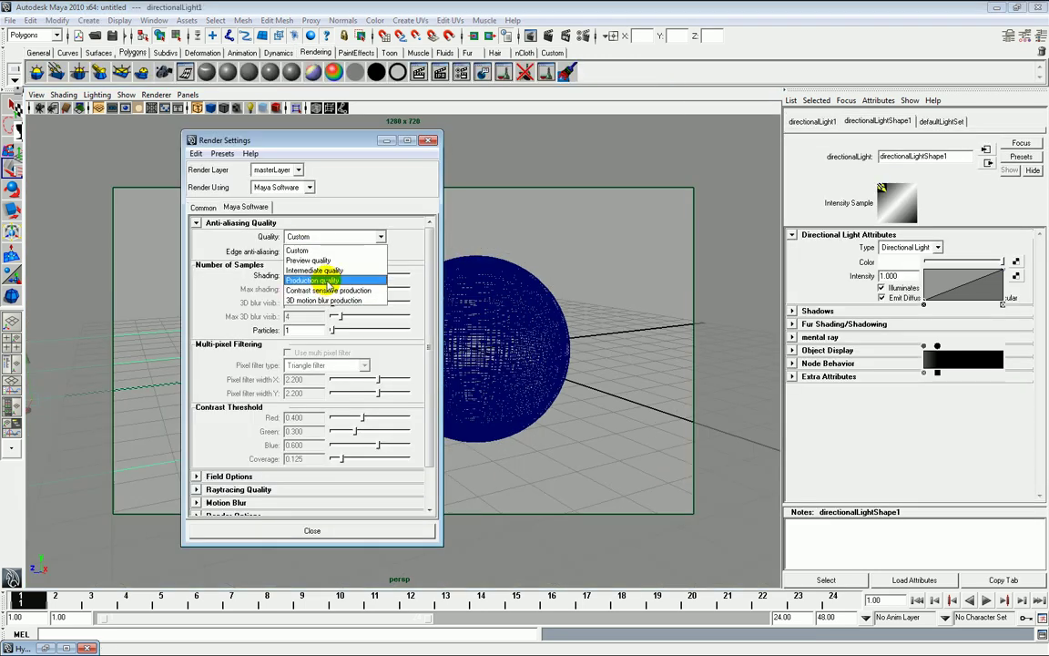
Add a directional light shining on the planet from one side and render the perspective view with Maya Software.
left_click(301, 273)
left_click(287, 475)
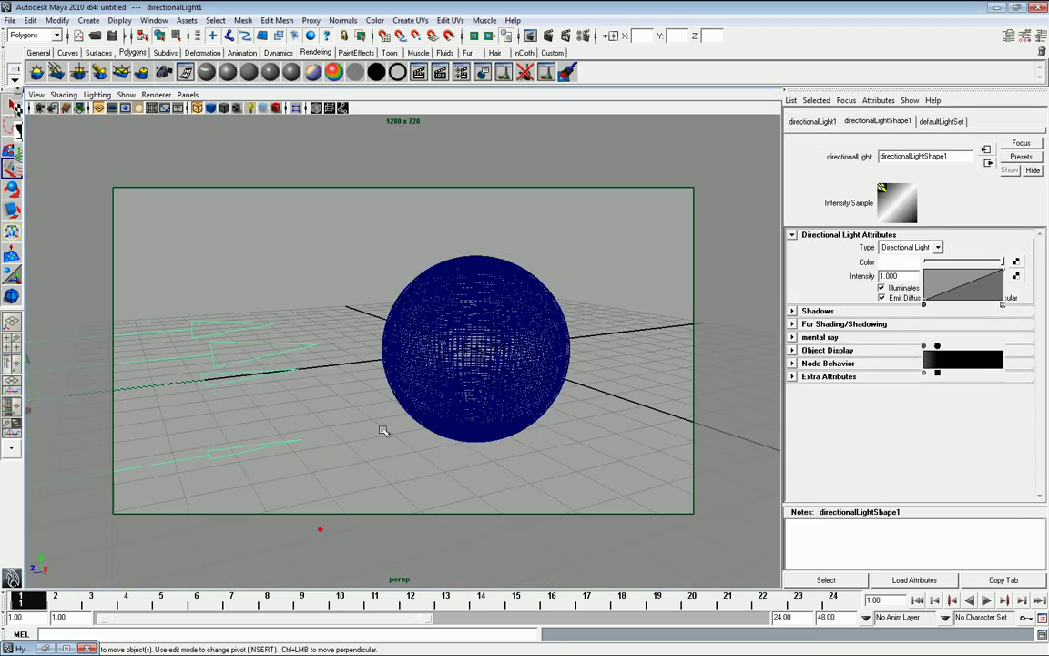
right_click_drag(575, 278, 621, 257, "alt")
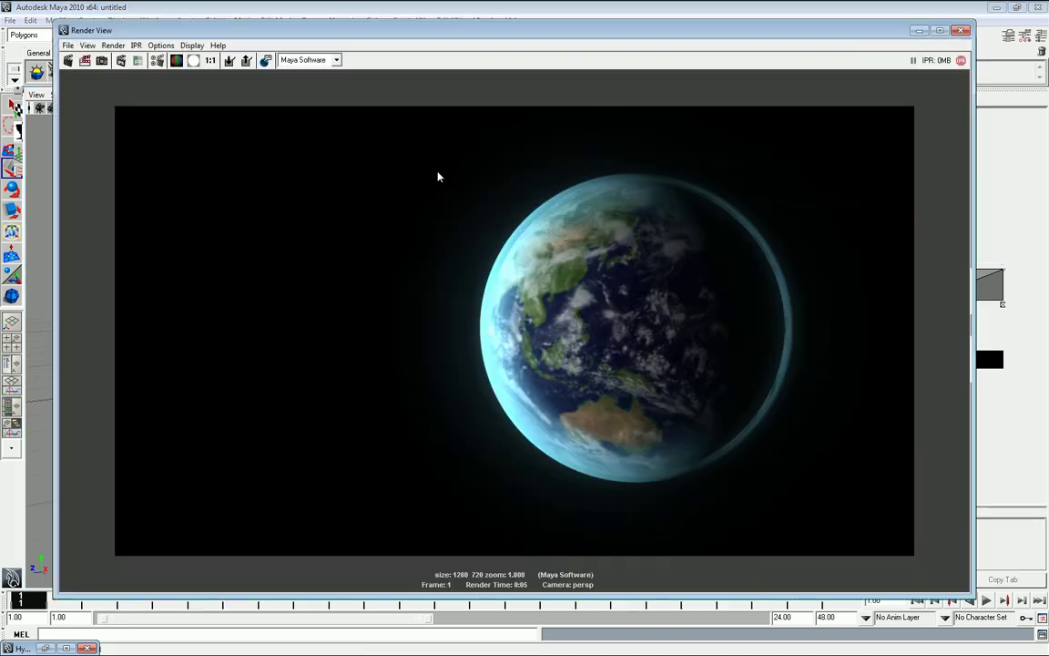